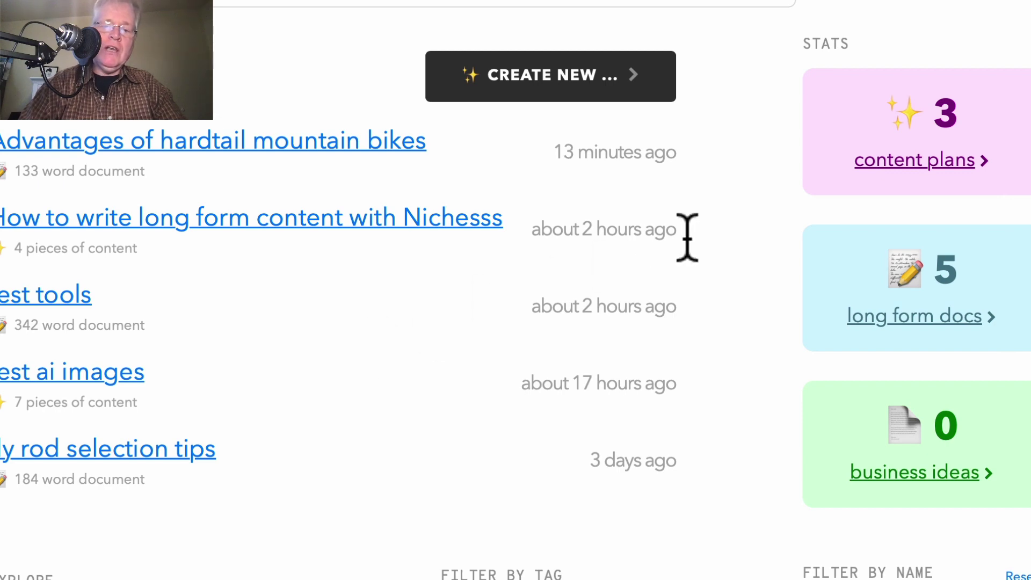
- Open the long form document "Advantages of hardtail mountain bikes" from the documents list
left_click(898, 318)
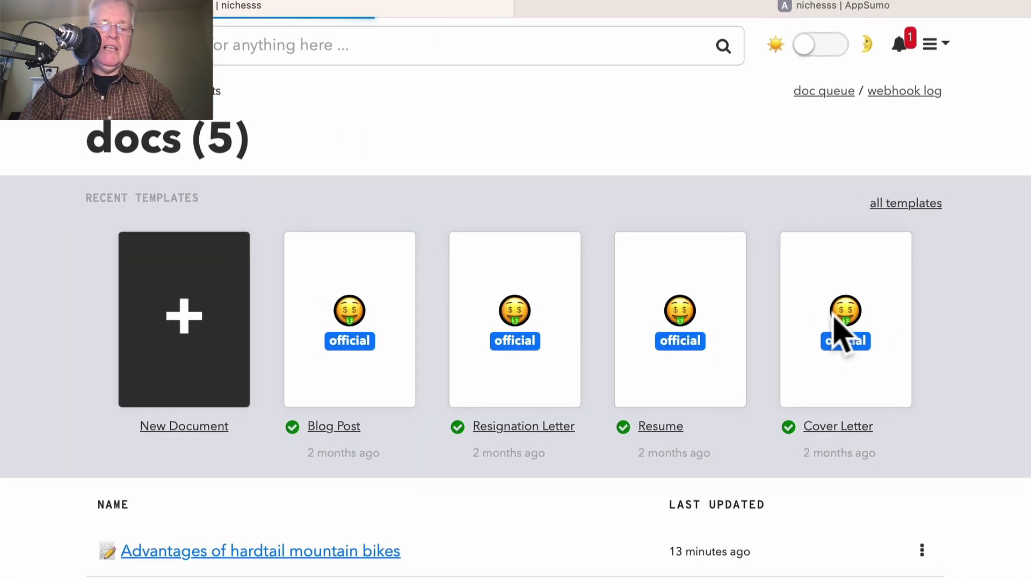
scroll(664, 502, "down", 3)
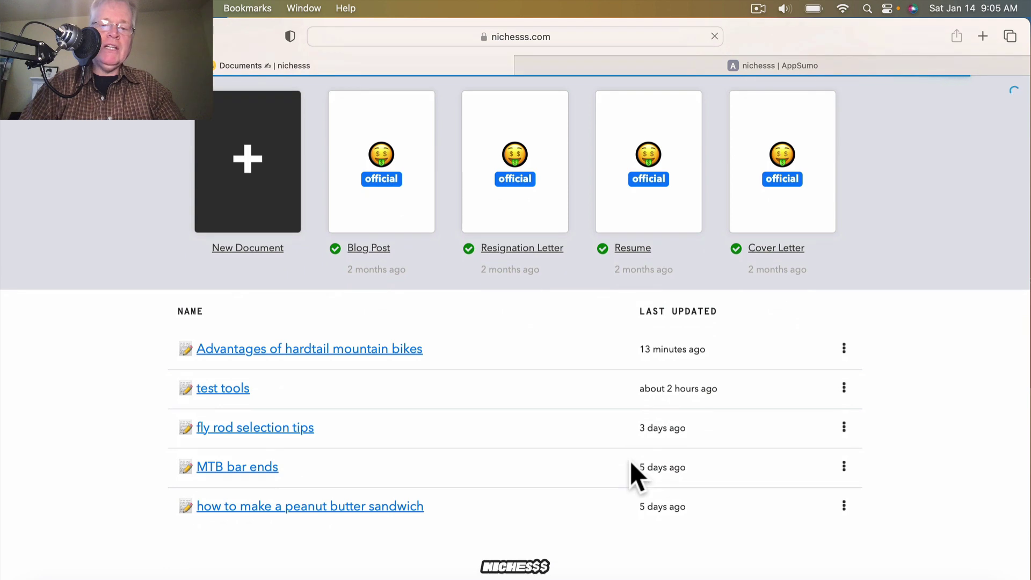
scroll(631, 463, "down", 2)
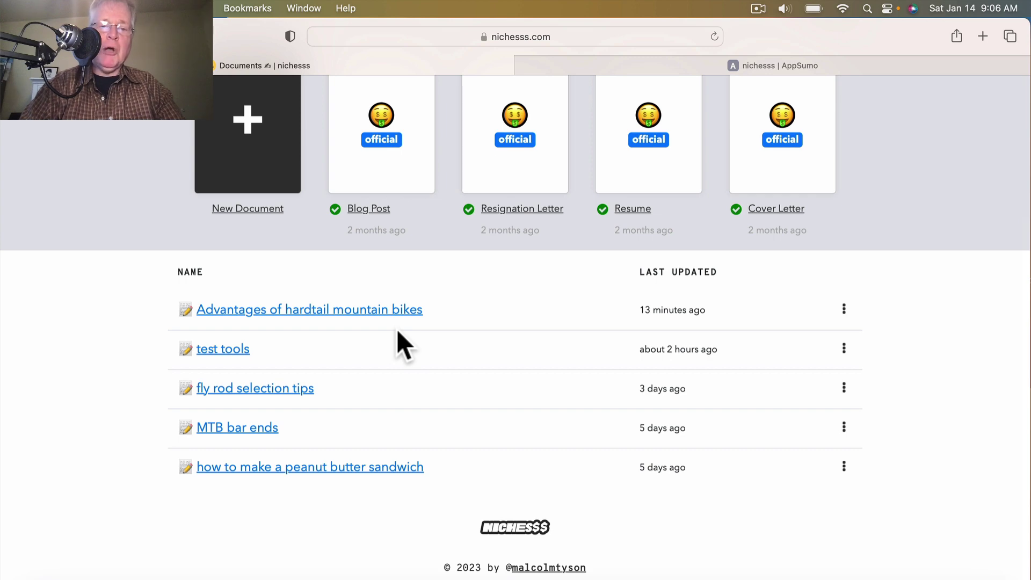
left_click(394, 313)
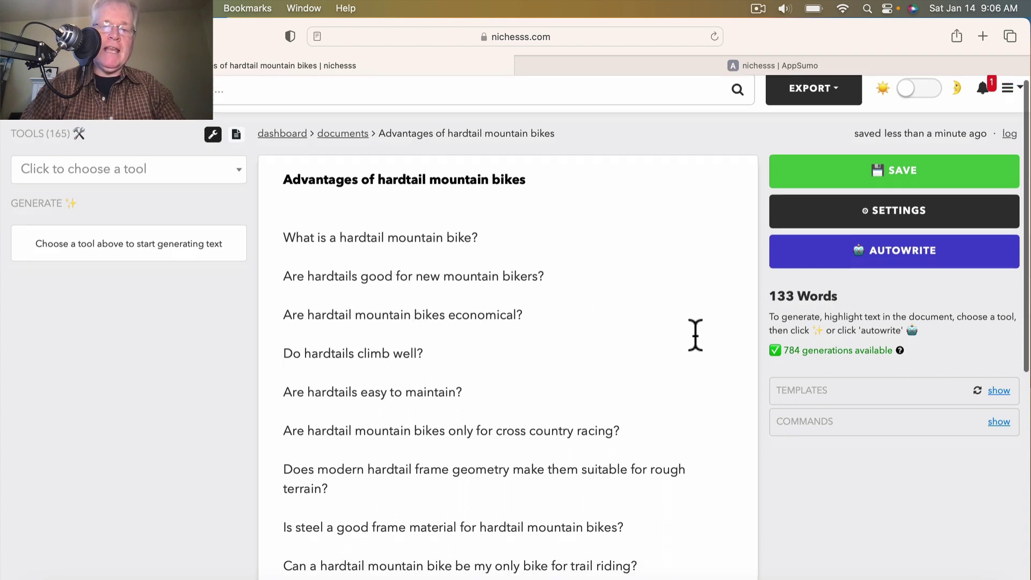
scroll(695, 335, "down", 2)
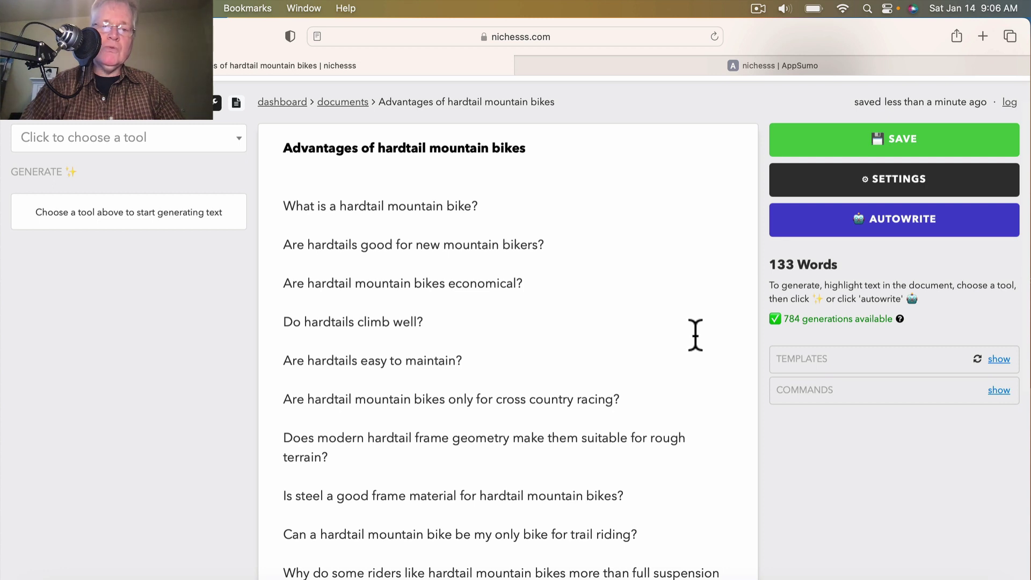
scroll(696, 335, "up", 1)
scroll(695, 335, "up", 2)
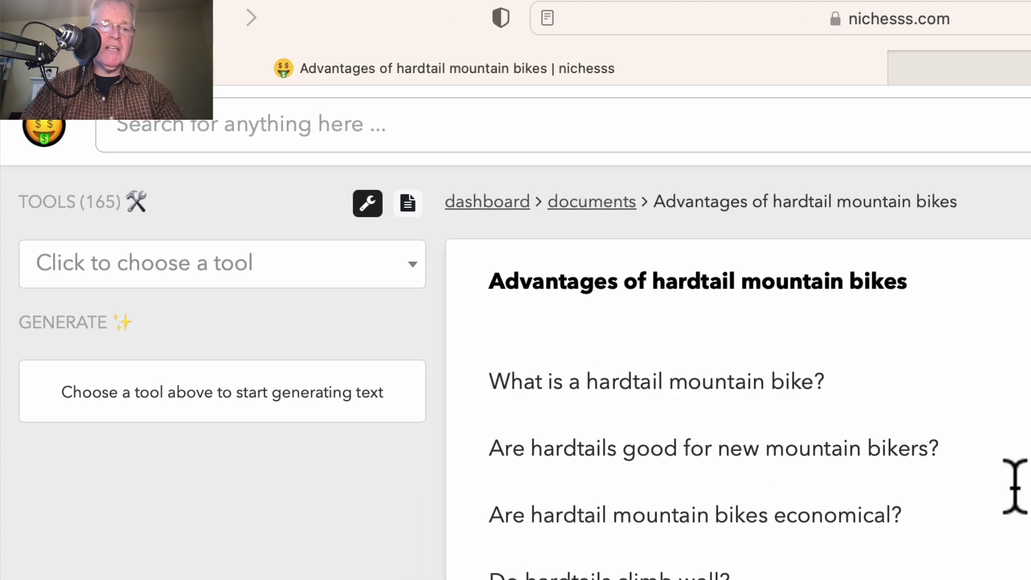
- Generate introduction text with the Blog Post Intro tool for the title "Advantages of hardtail mountain bikes"
left_click(414, 268)
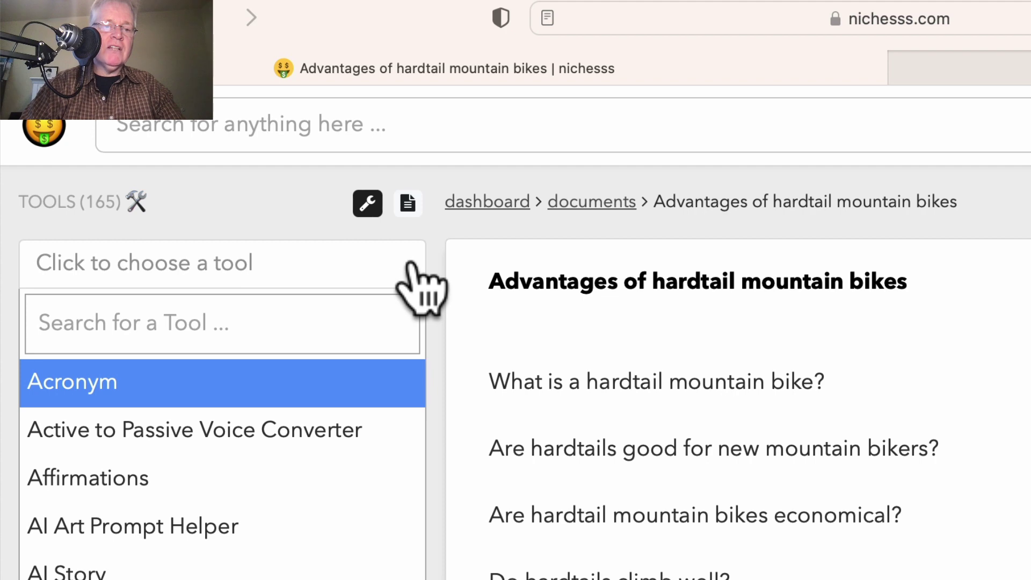
left_click(390, 317)
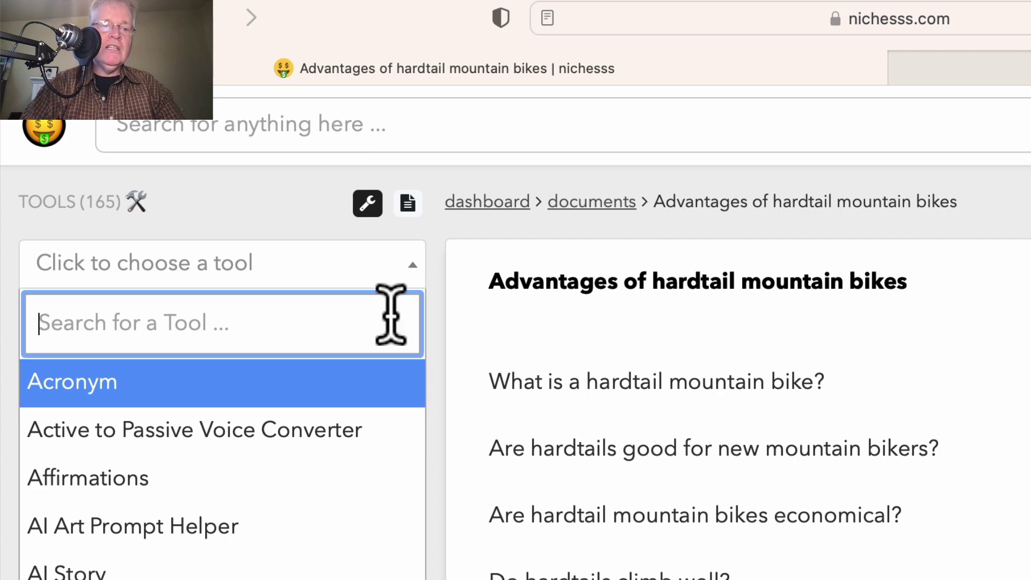
type("blog")
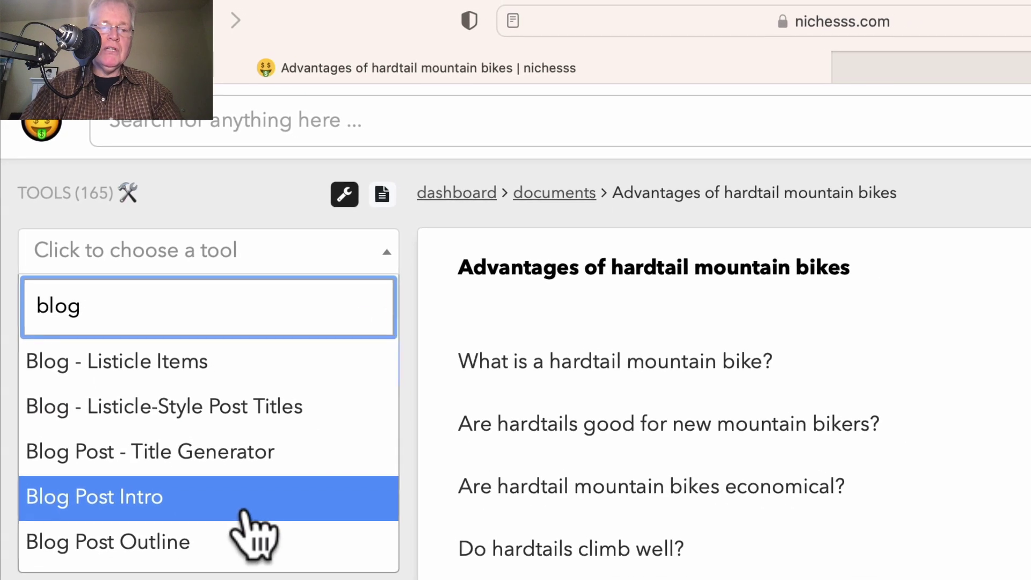
left_click(248, 514)
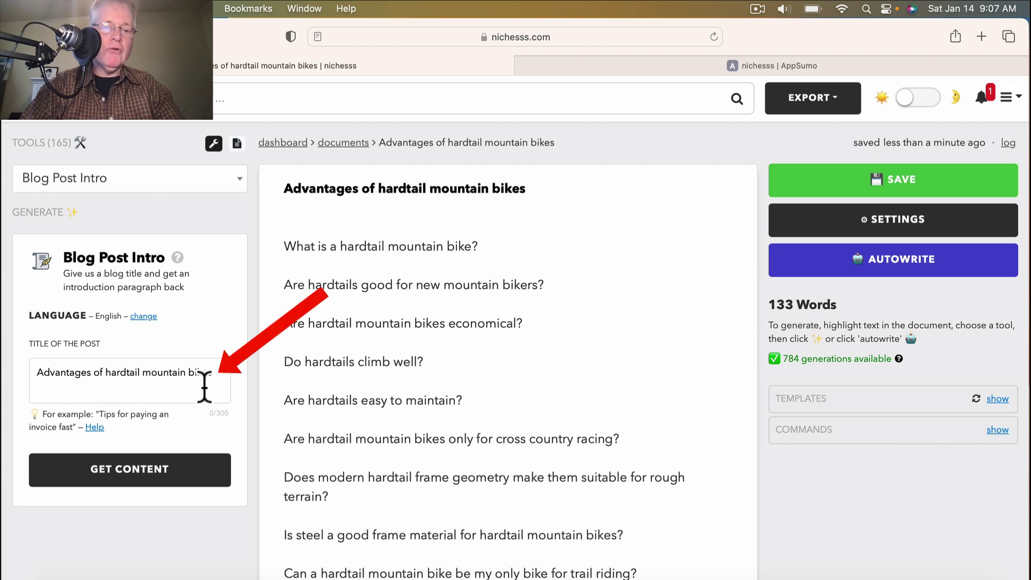
left_click(170, 473)
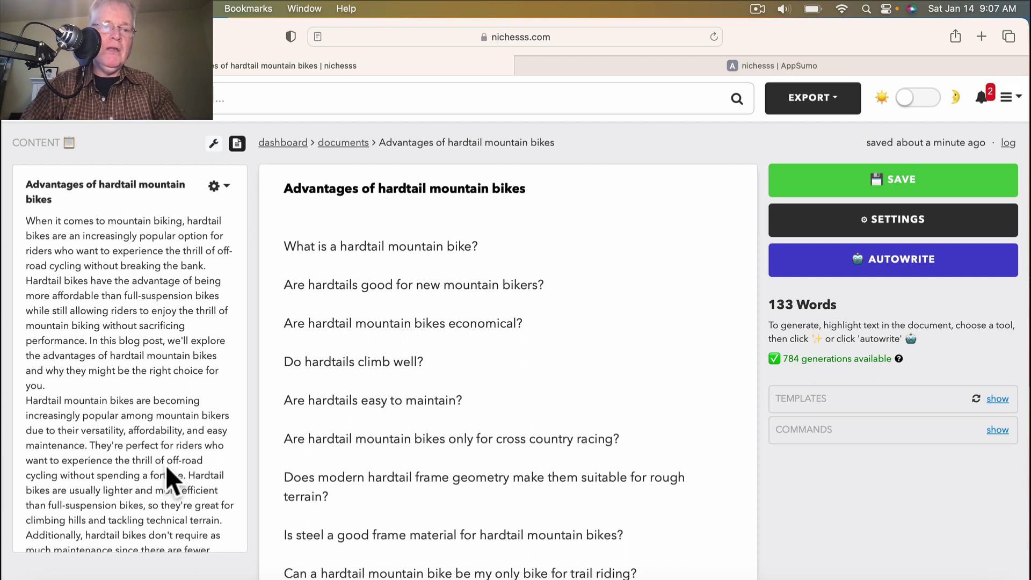
- Read through the generated blog post introductions and return to the first one
scroll(165, 465, "down", 4)
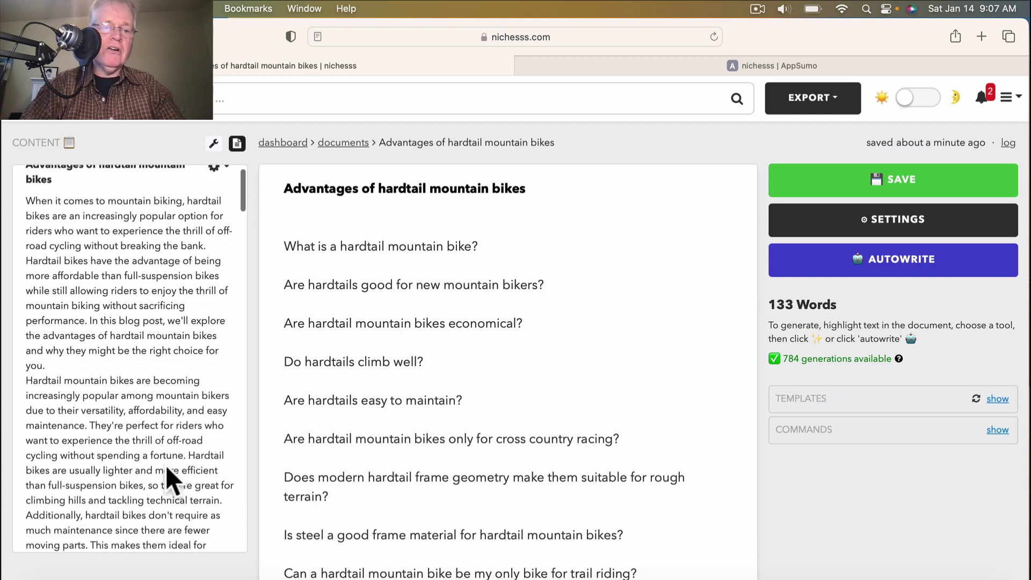
scroll(165, 465, "down", 1)
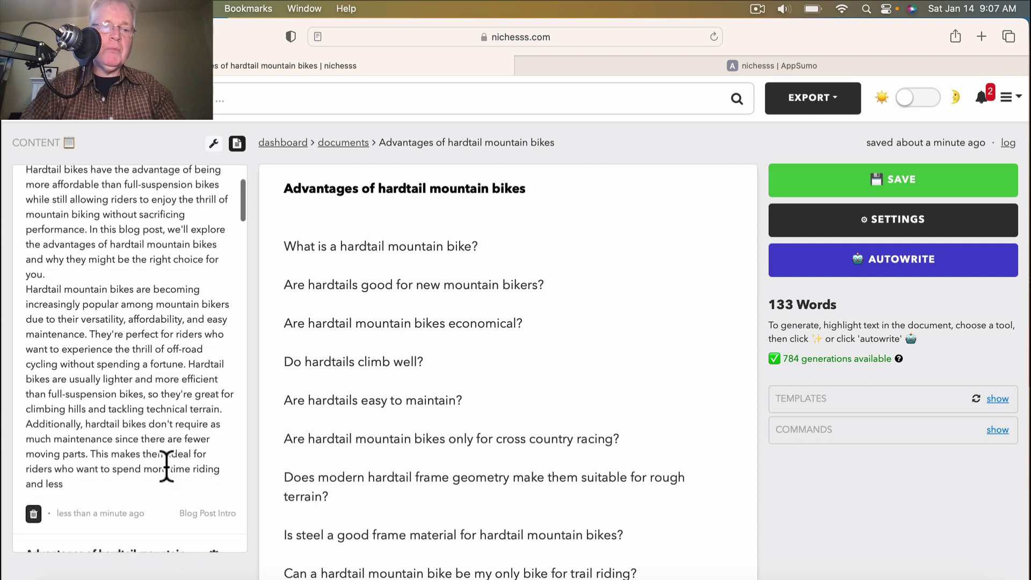
scroll(165, 465, "down", 2)
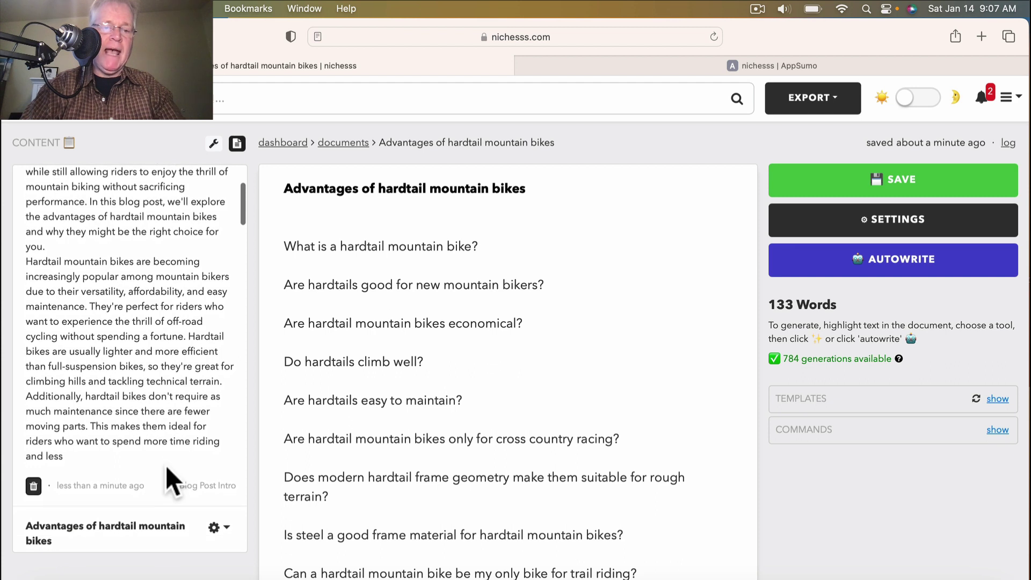
scroll(165, 465, "down", 4)
scroll(165, 465, "down", 6)
scroll(166, 465, "down", 2)
scroll(166, 465, "up", 6)
scroll(166, 465, "up", 15)
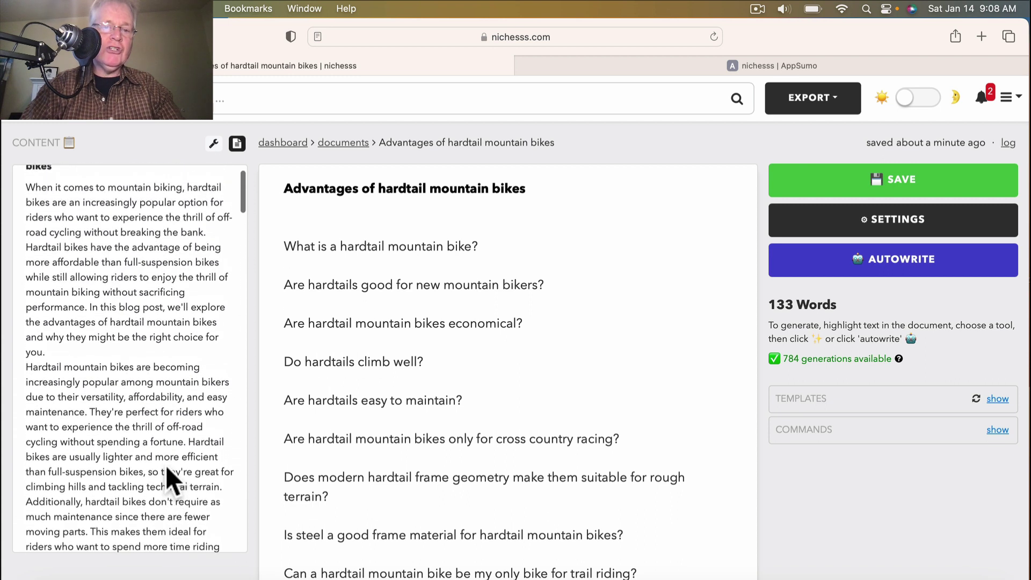
scroll(166, 465, "up", 2)
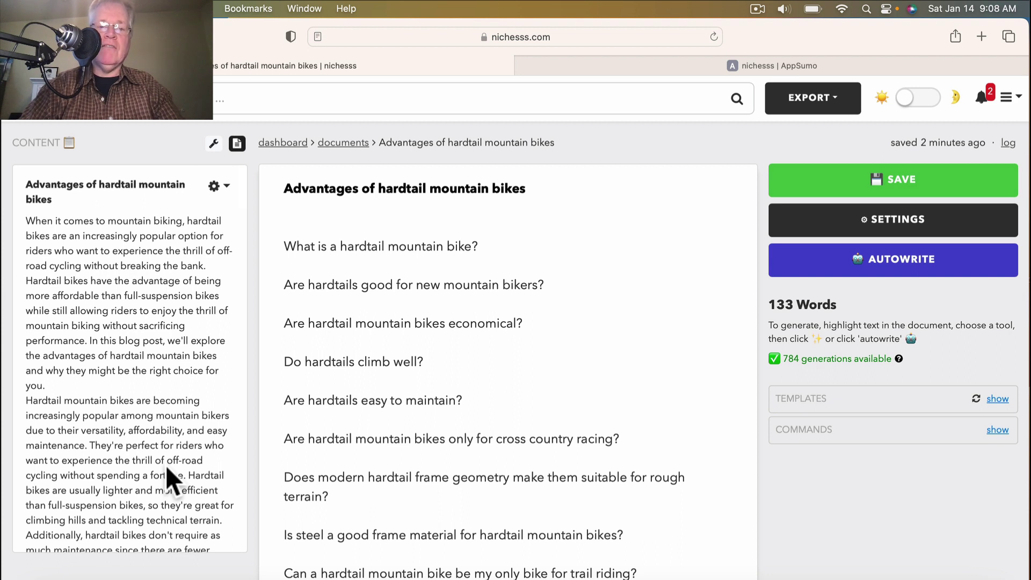
- Copy the first generated introduction and paste it on the empty line below the document title
left_click(220, 188)
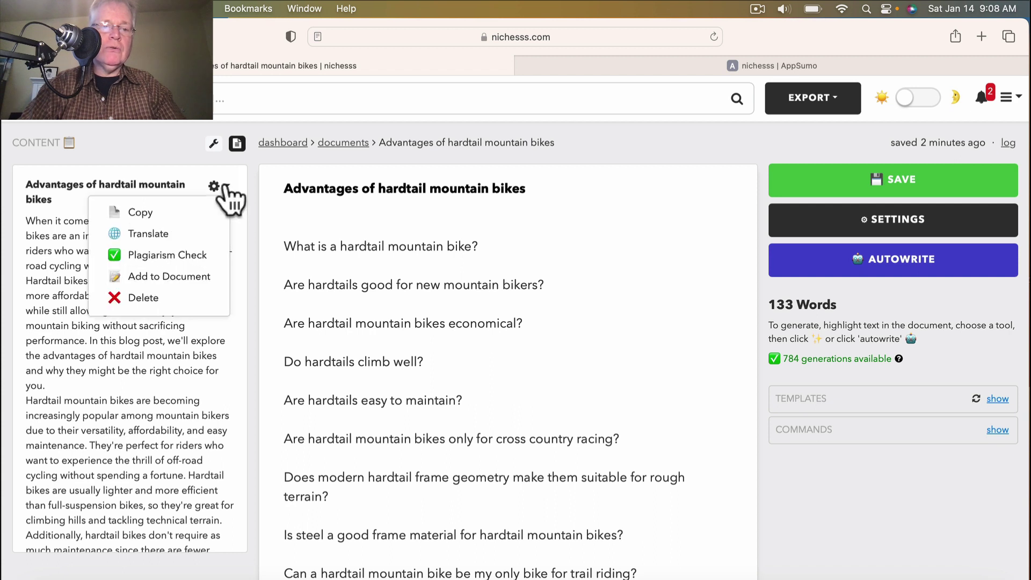
left_click(167, 213)
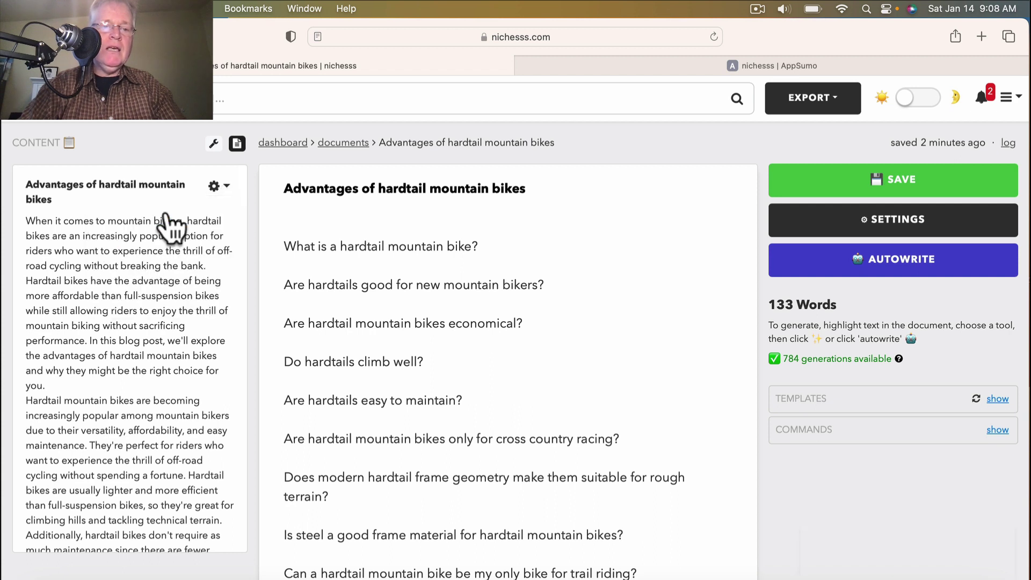
left_click(315, 209)
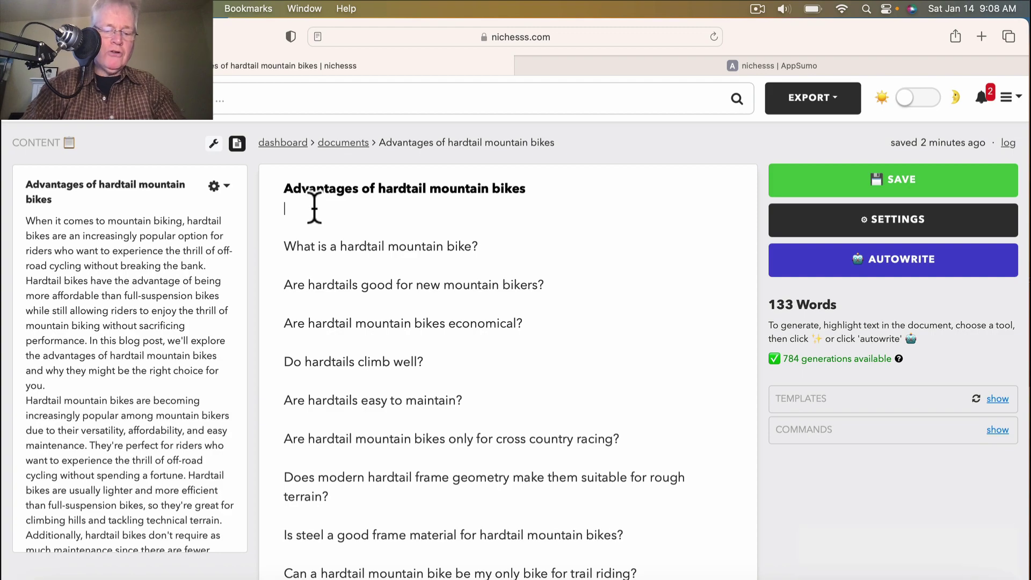
key("ctrl+v")
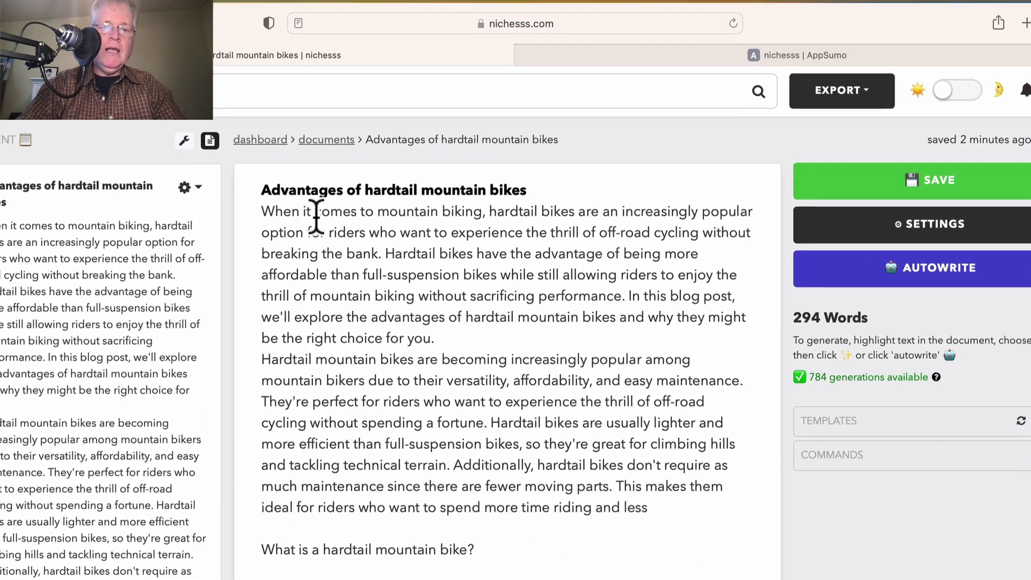
- Generate an Autocomplete answer to "What is a hardtail mountain bike?" and add a blank line after it
scroll(494, 294, "down", 5)
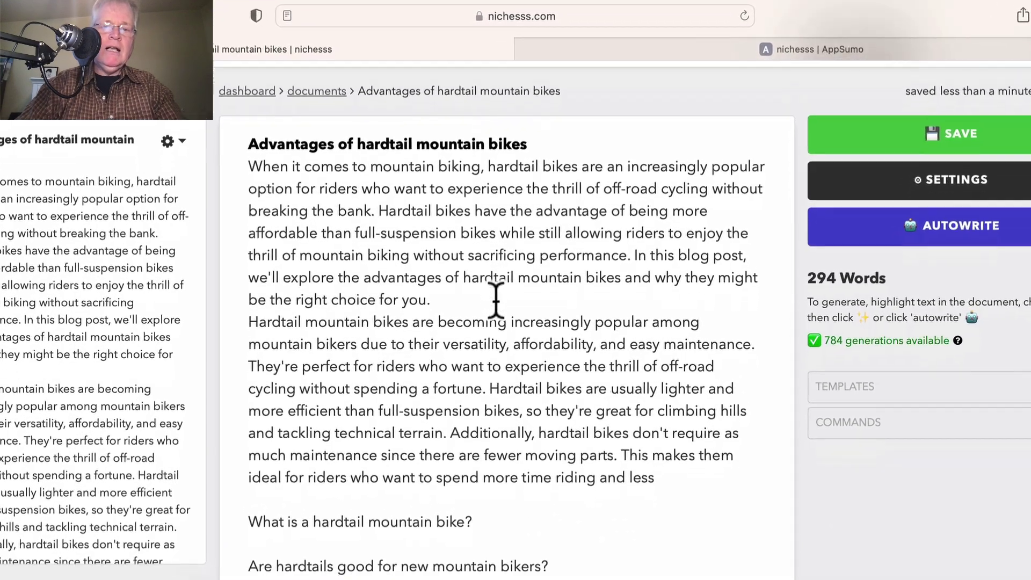
scroll(495, 304, "down", 5)
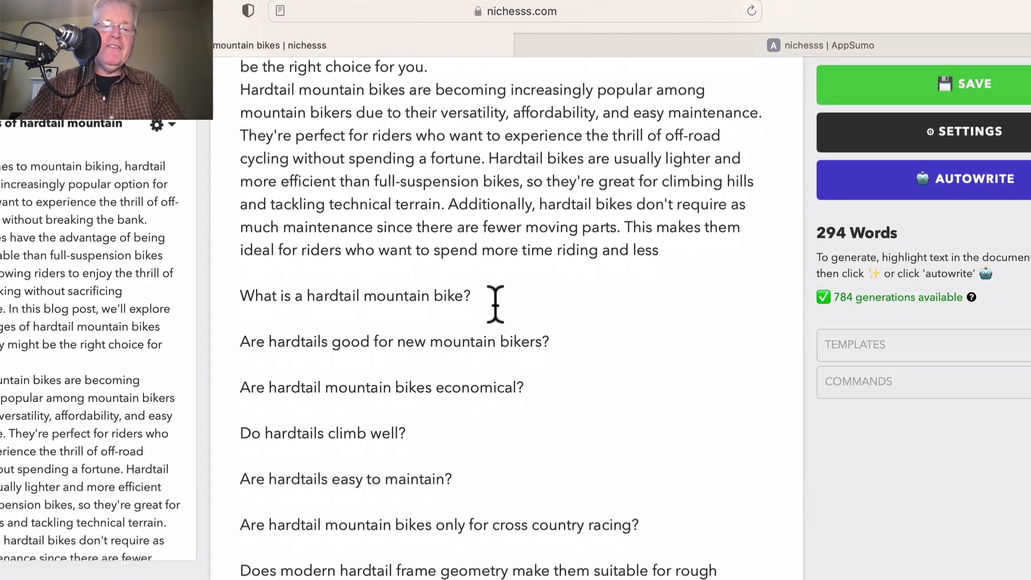
scroll(495, 304, "down", 1)
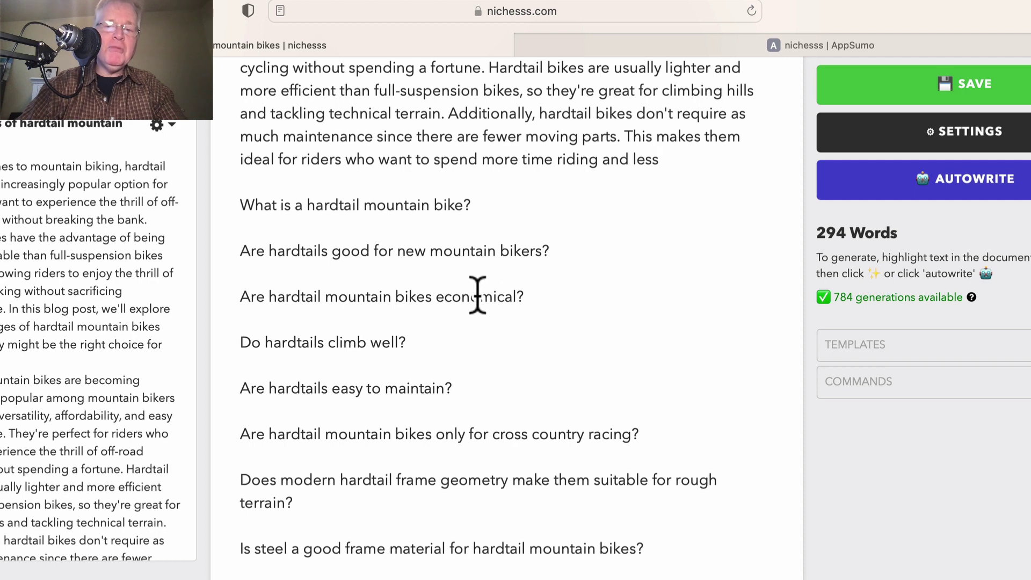
scroll(478, 295, "down", 3)
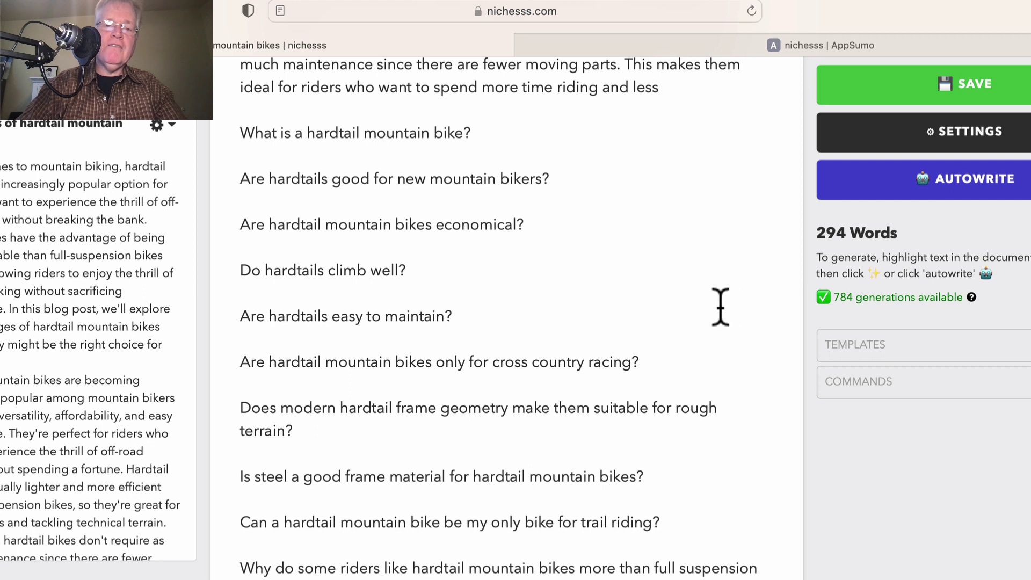
double_click(247, 132)
triple_click(247, 133)
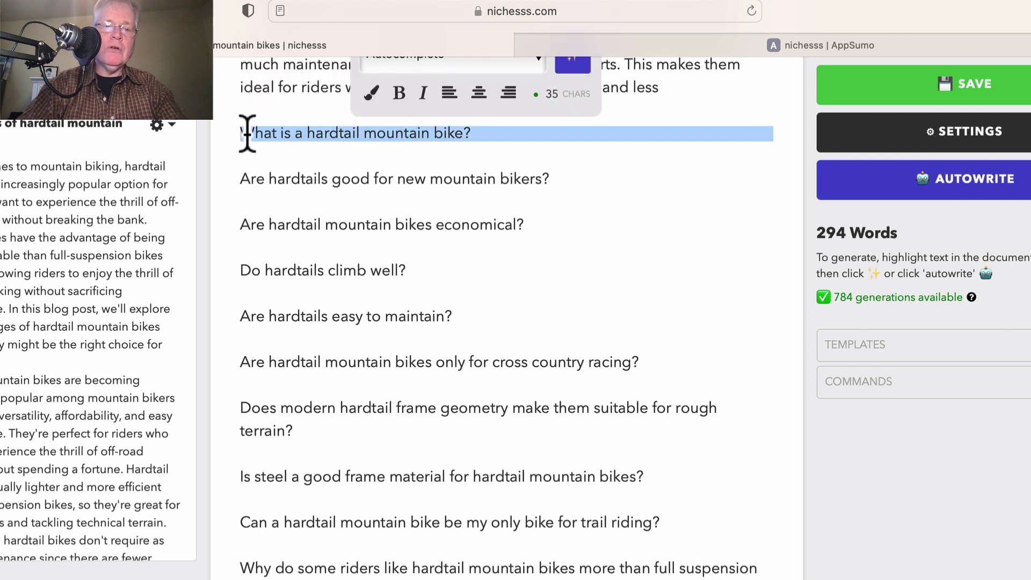
scroll(247, 133, "up", 3)
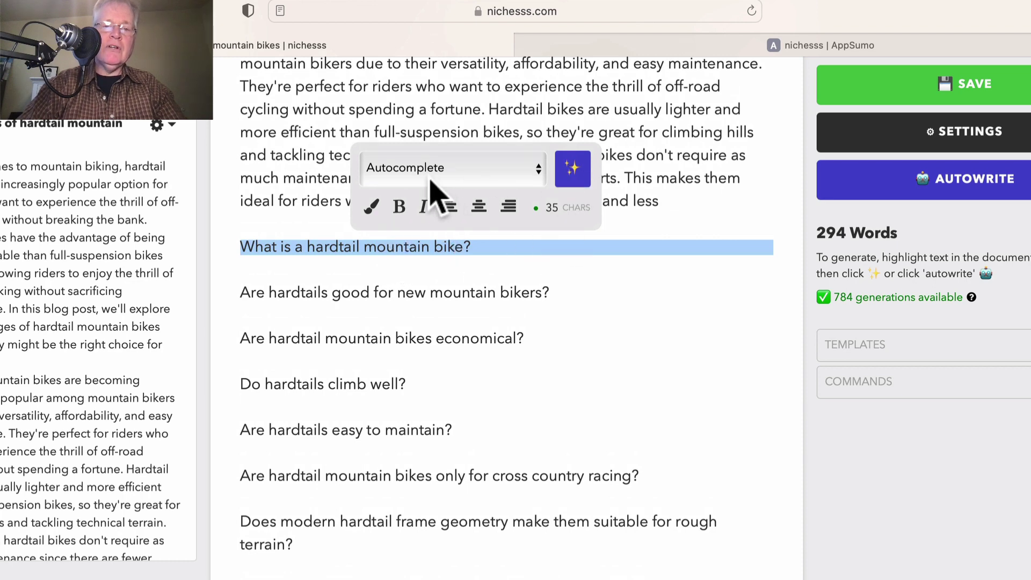
left_click(574, 171)
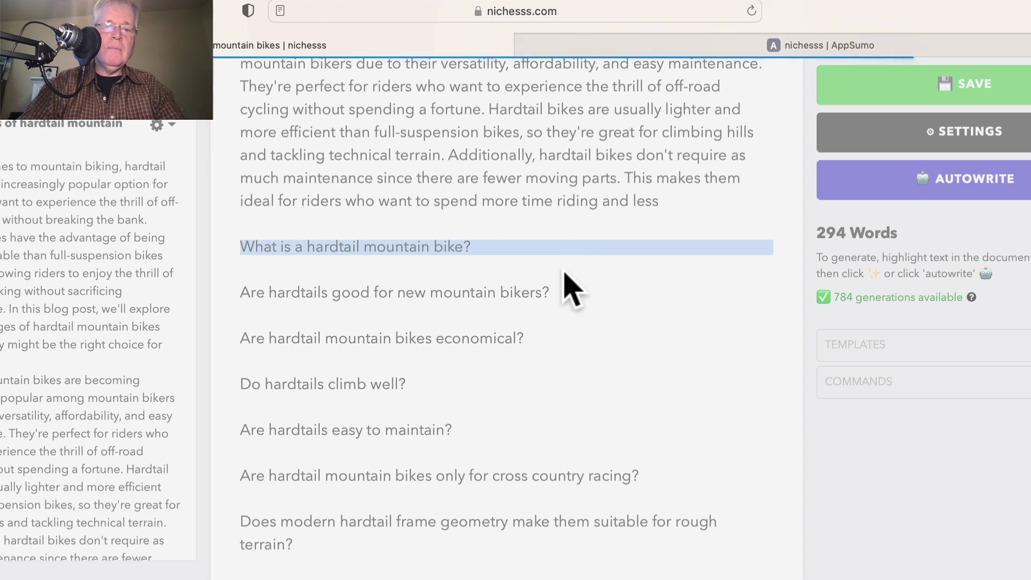
scroll(571, 290, "down", 3)
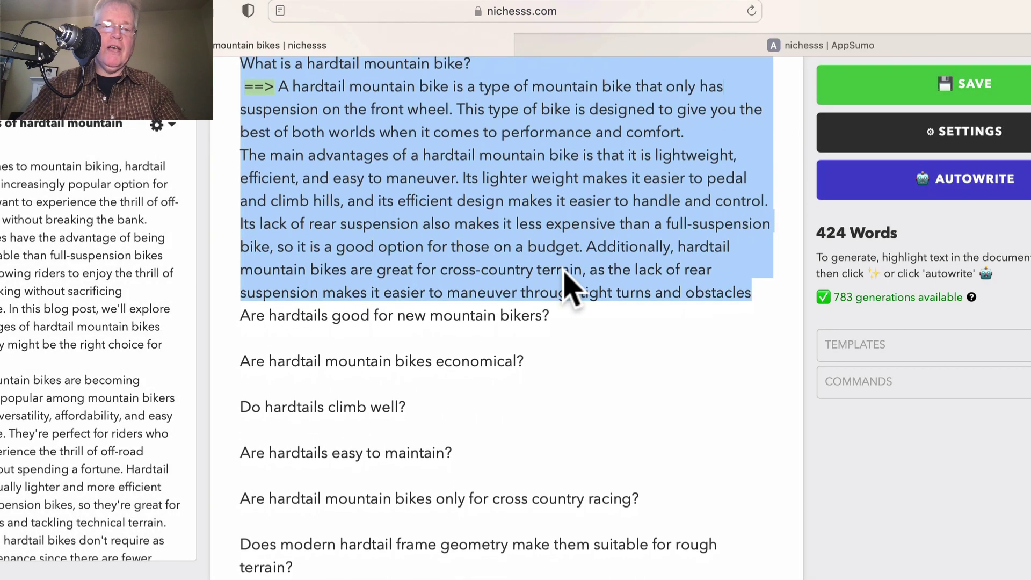
left_click(761, 292)
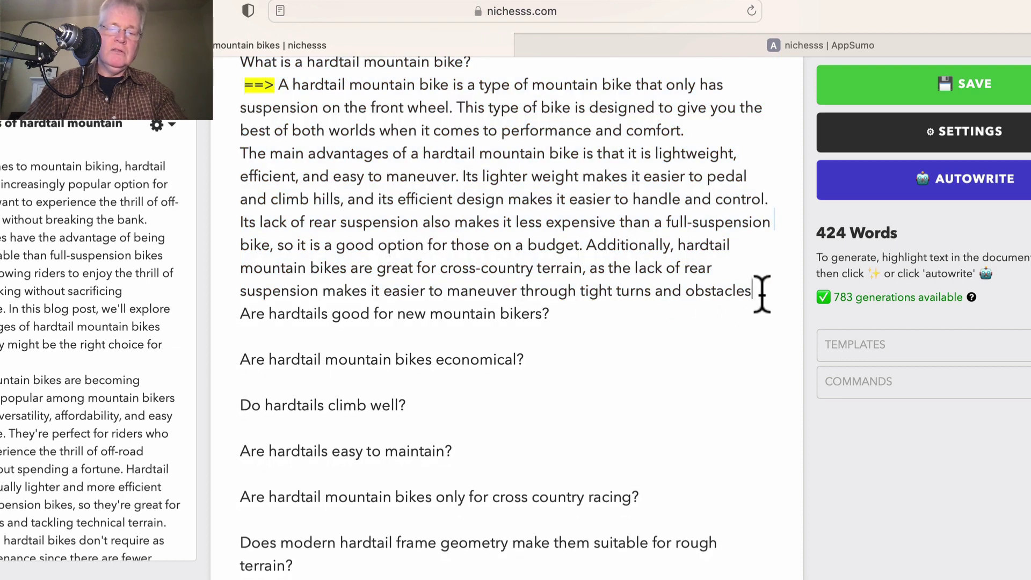
key("Return")
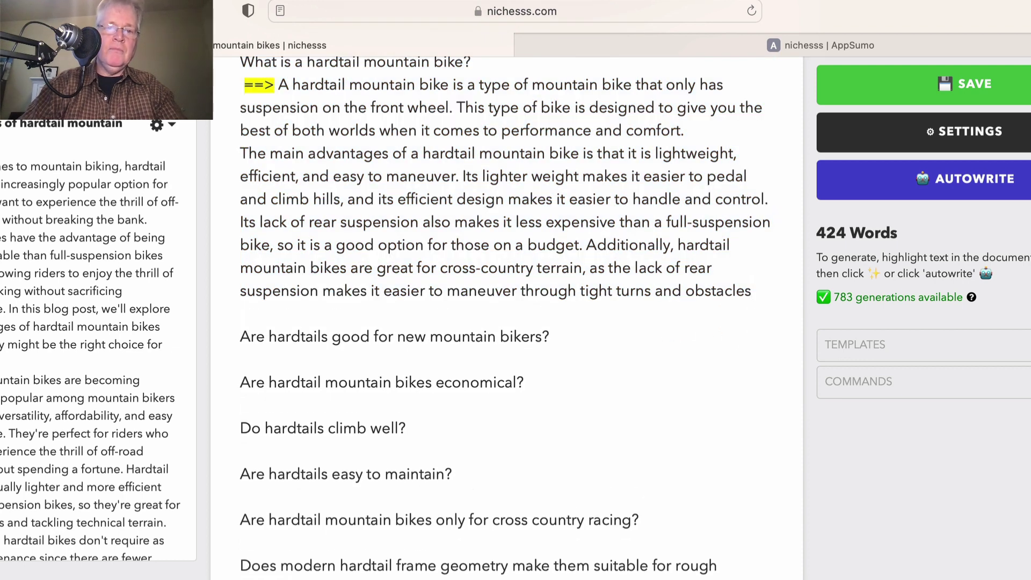
- Generate an Autocomplete answer to "Are hardtails good for new mountain bikers?" and add a blank line after it
triple_click(520, 333)
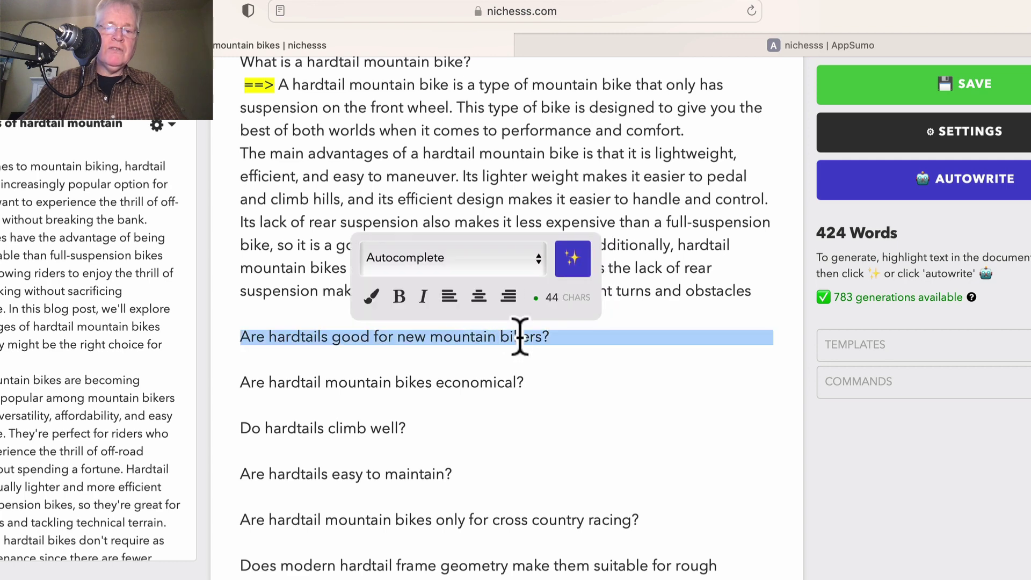
left_click(573, 259)
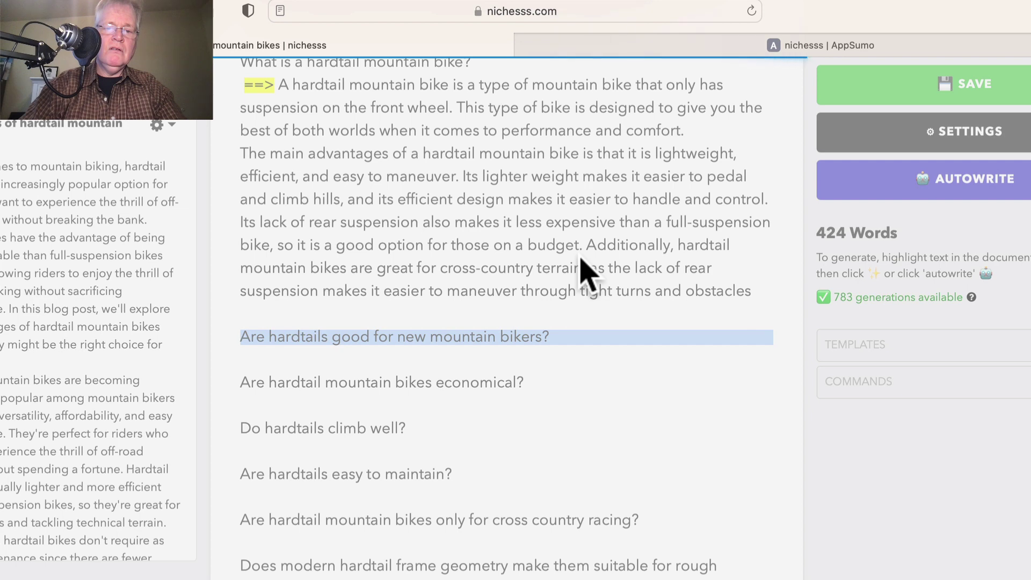
scroll(610, 430, "down", 4)
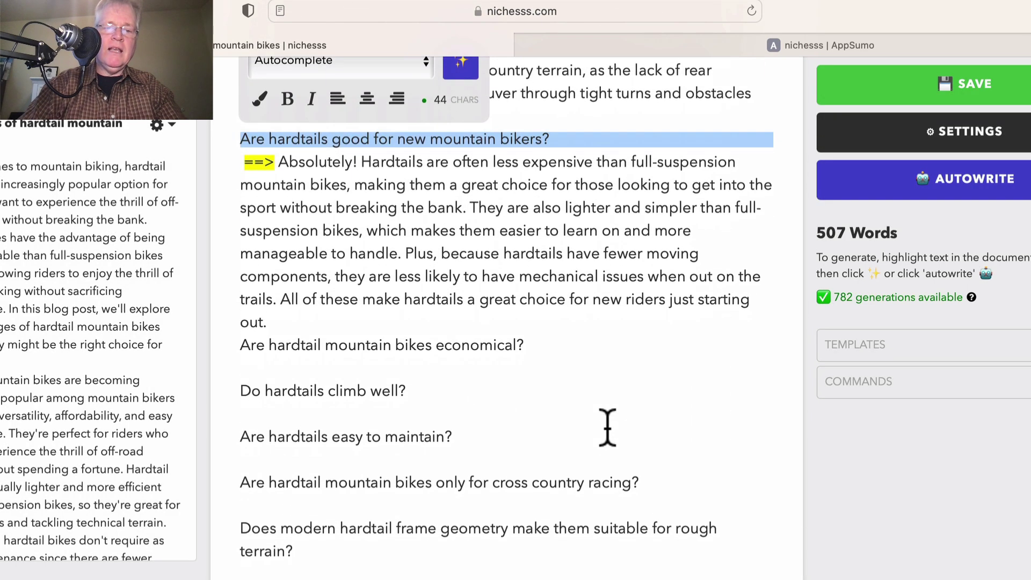
left_click(269, 314)
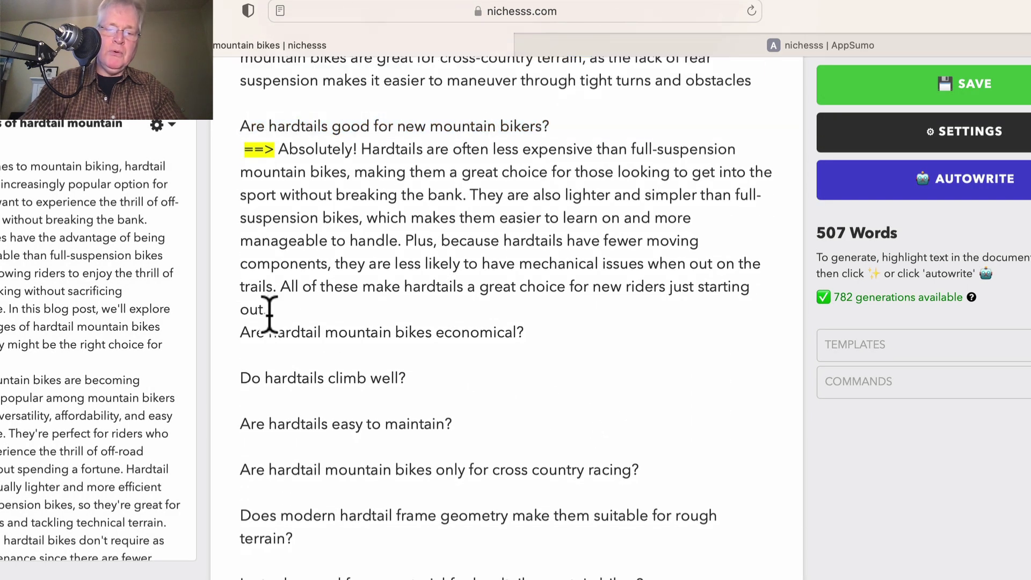
key("Return")
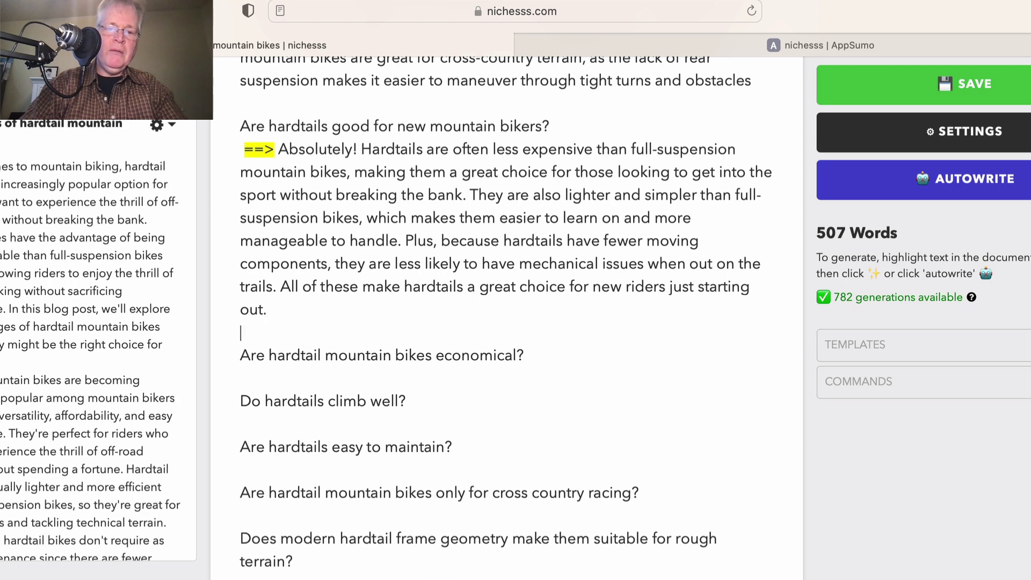
- Generate an Autocomplete answer to "Are hardtail mountain bikes economical?" and add a blank line after it
triple_click(329, 356)
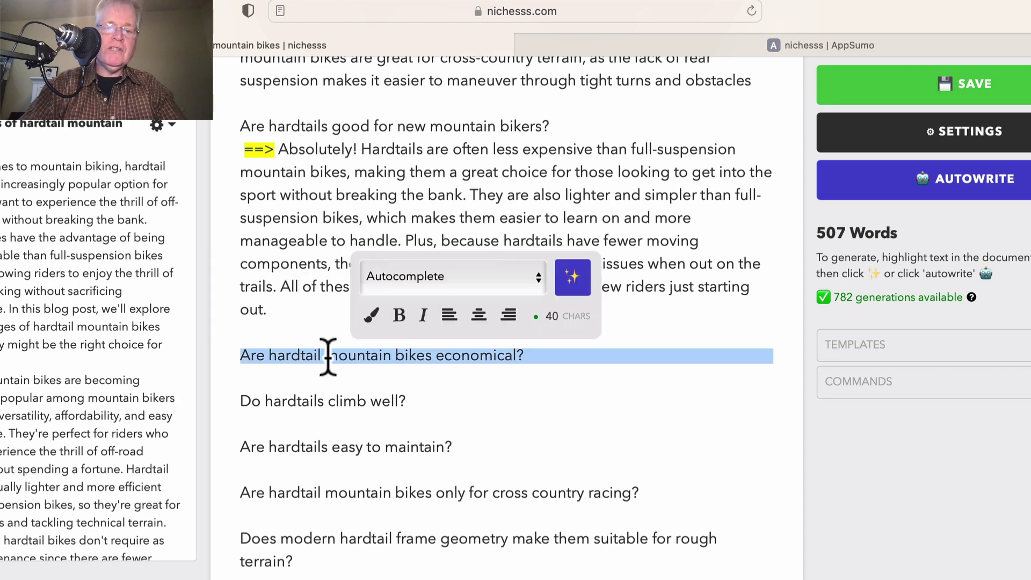
left_click(573, 277)
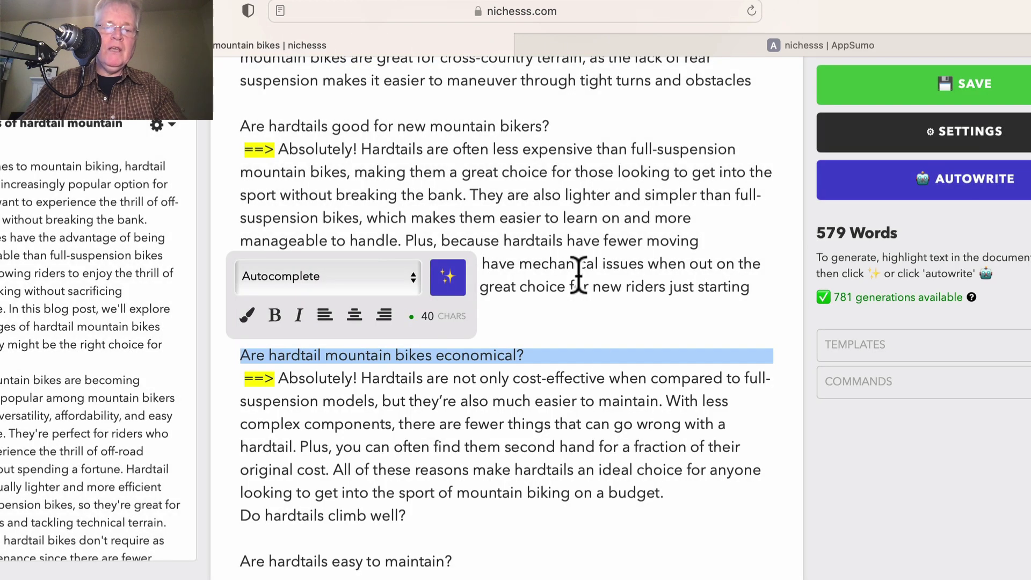
scroll(625, 416, "down", 5)
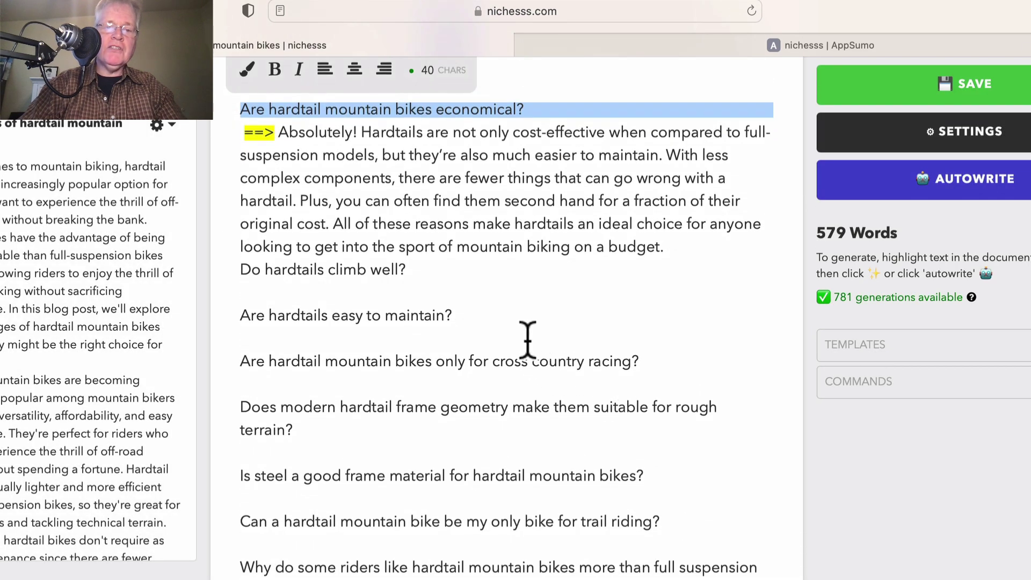
left_click(675, 247)
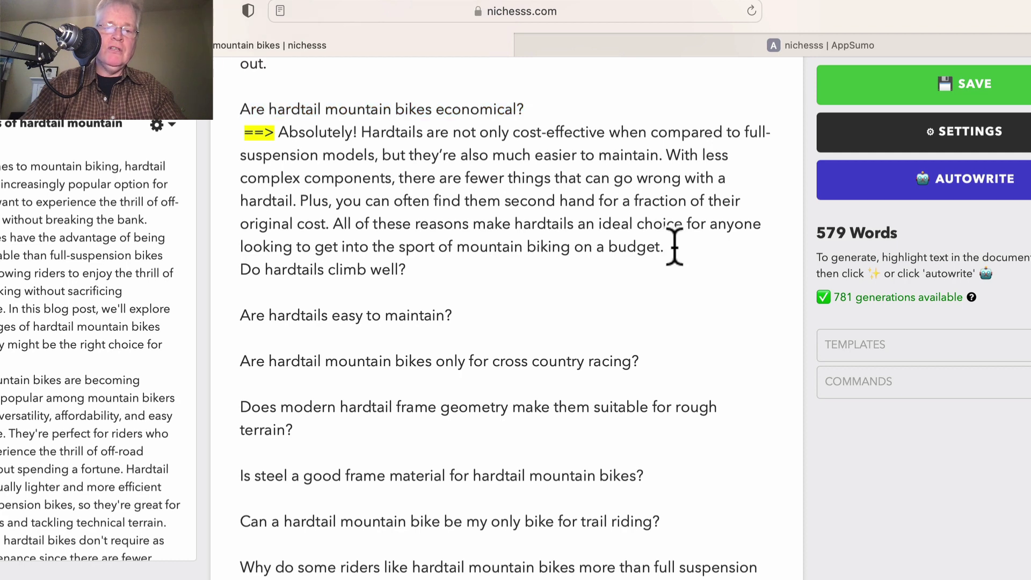
key("Return")
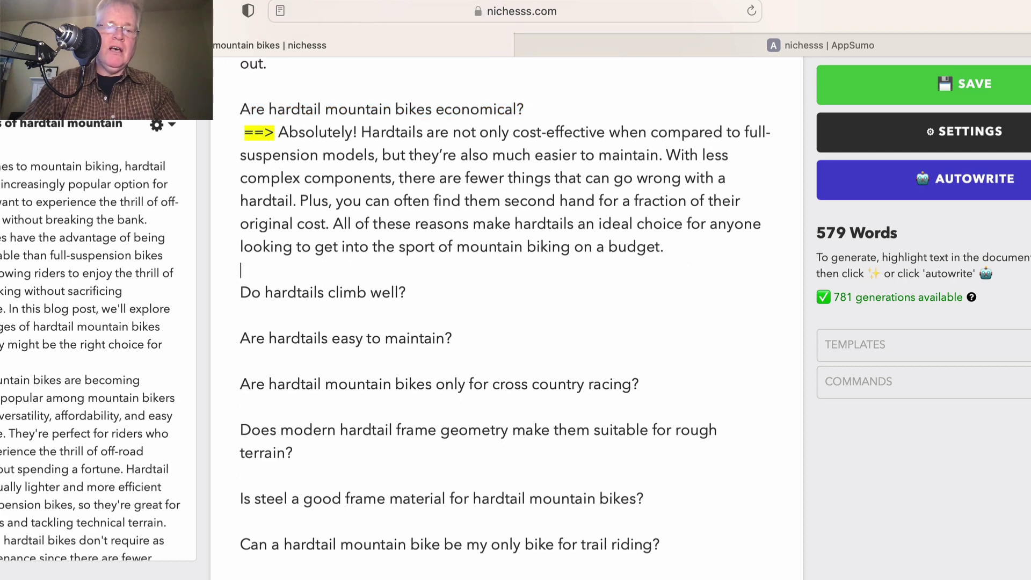
- Generate an Autocomplete answer to "Do hardtails climb well?" and add a blank line after it
triple_click(322, 291)
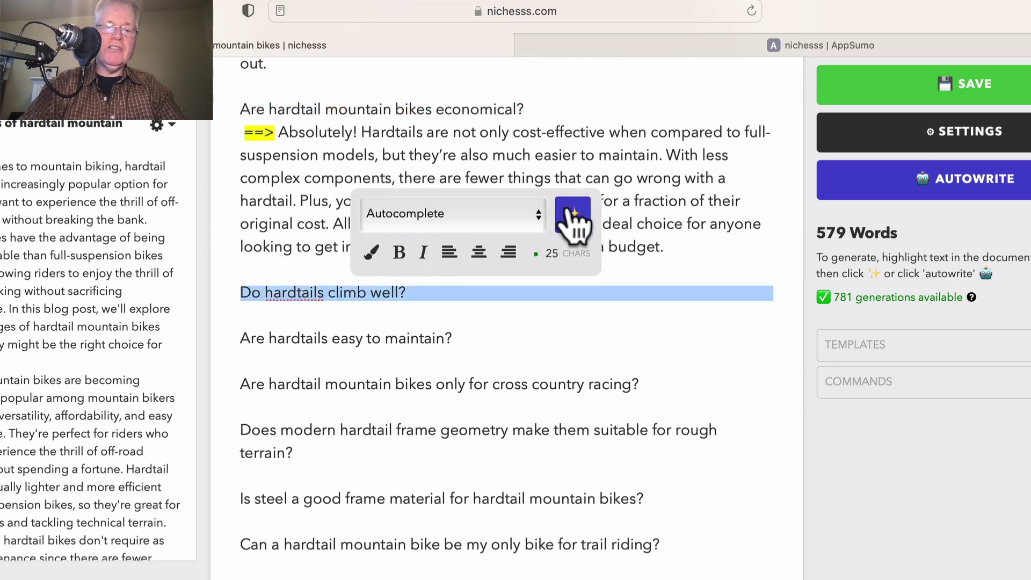
left_click(573, 214)
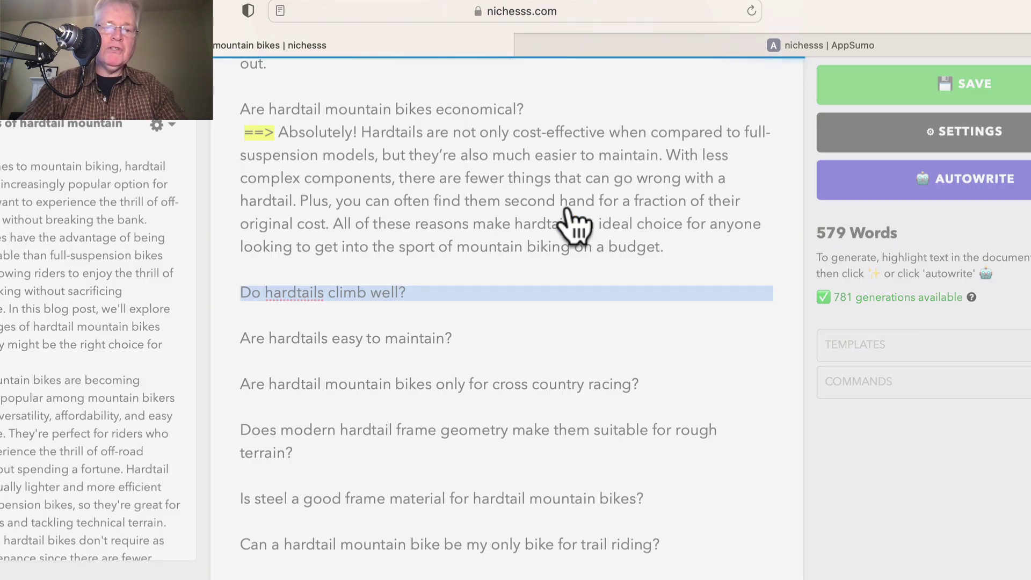
scroll(571, 341, "down", 6)
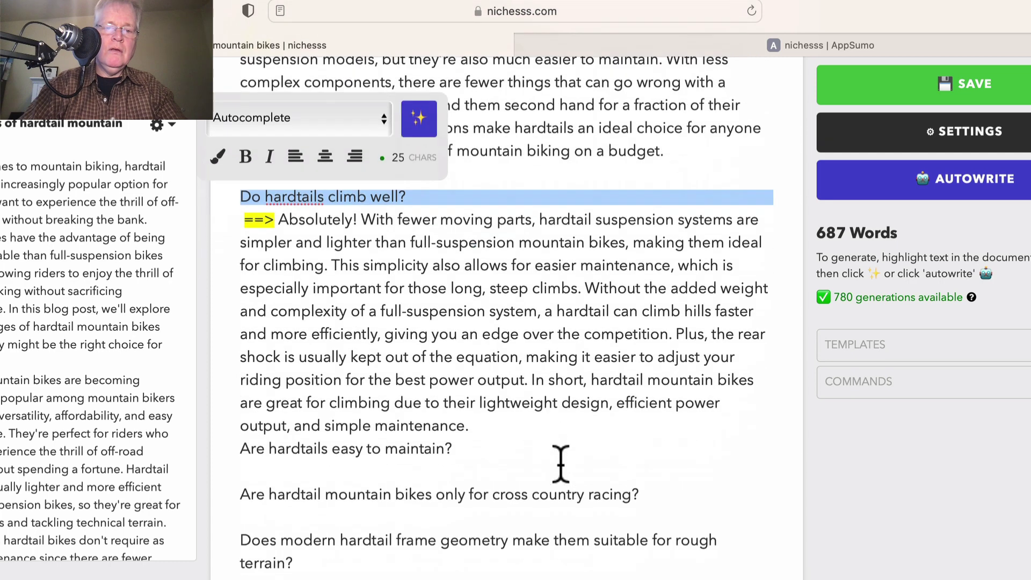
left_click(485, 203)
key("Return")
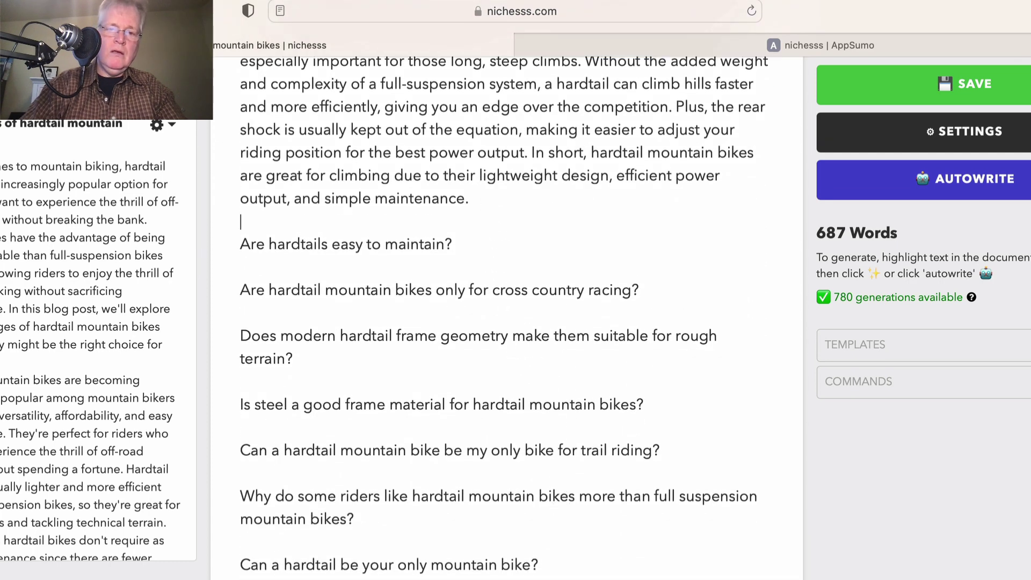
- Generate an Autocomplete answer to the question "Are hardtails easy to maintain?"
triple_click(371, 246)
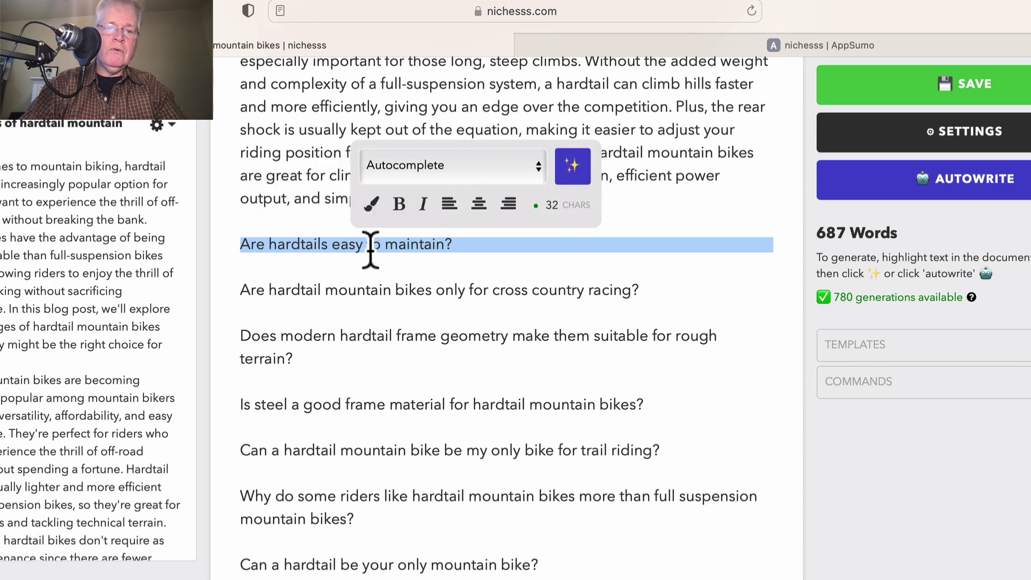
left_click(575, 167)
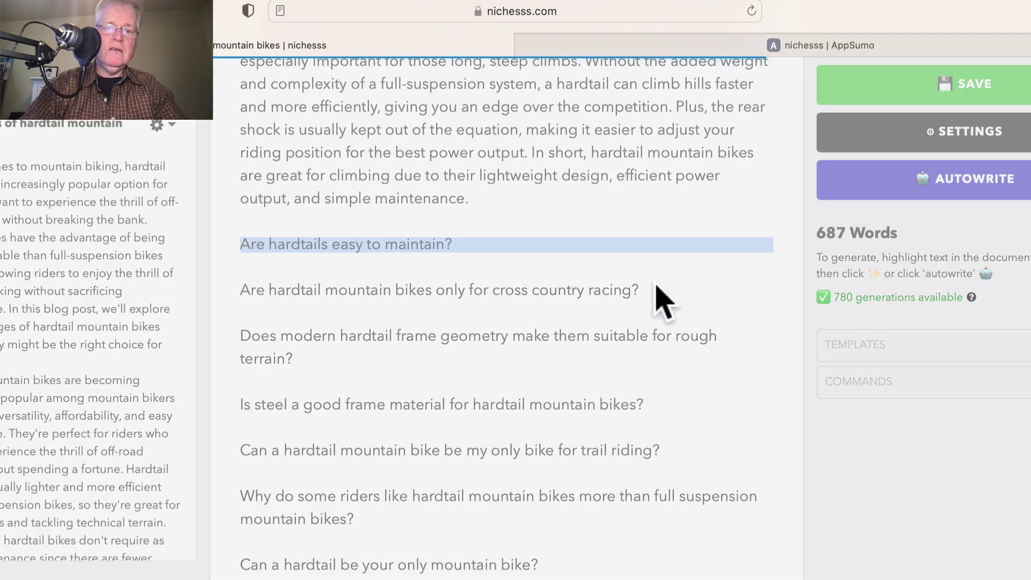
scroll(660, 298, "down", 5)
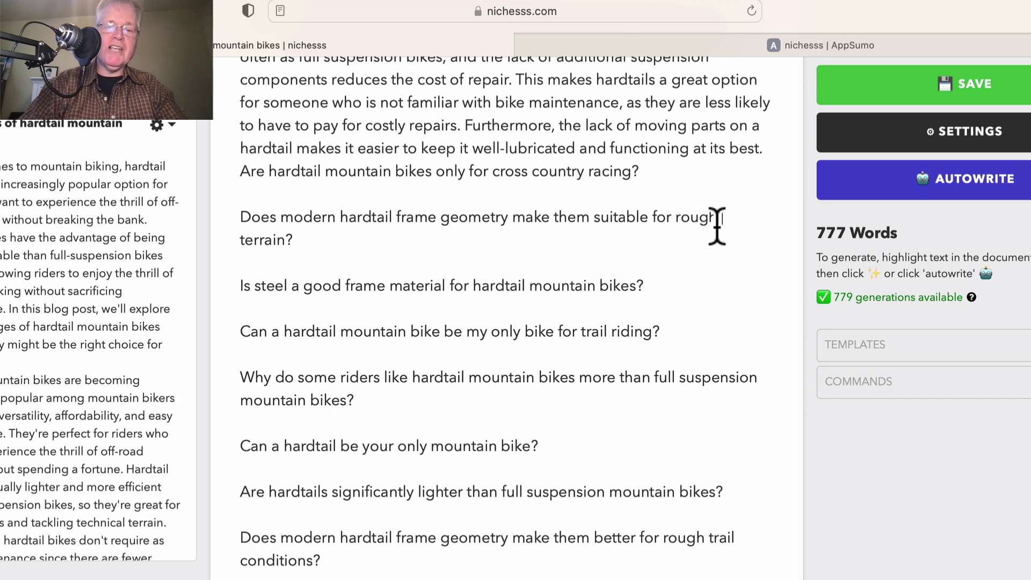
- Generate an Autocomplete answer to "Does modern hardtail frame geometry make them suitable for rough terrain?" and add a blank line after it
triple_click(340, 219)
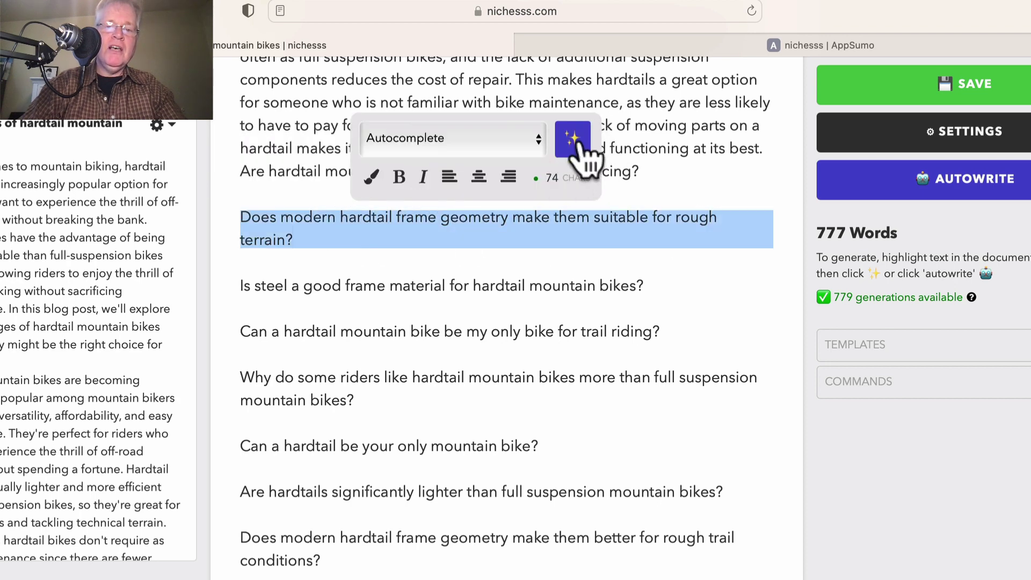
left_click(579, 143)
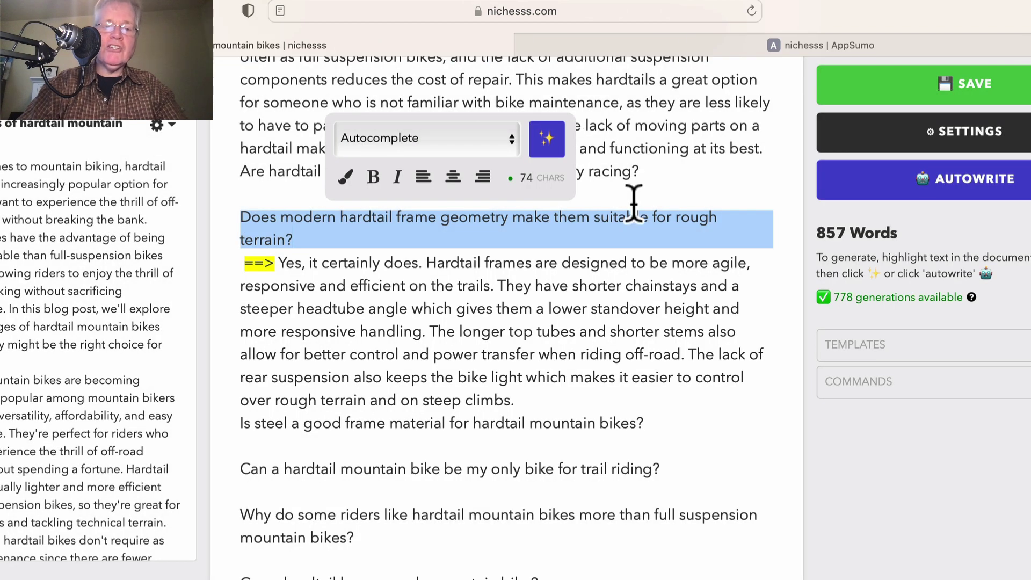
scroll(658, 303, "down", 5)
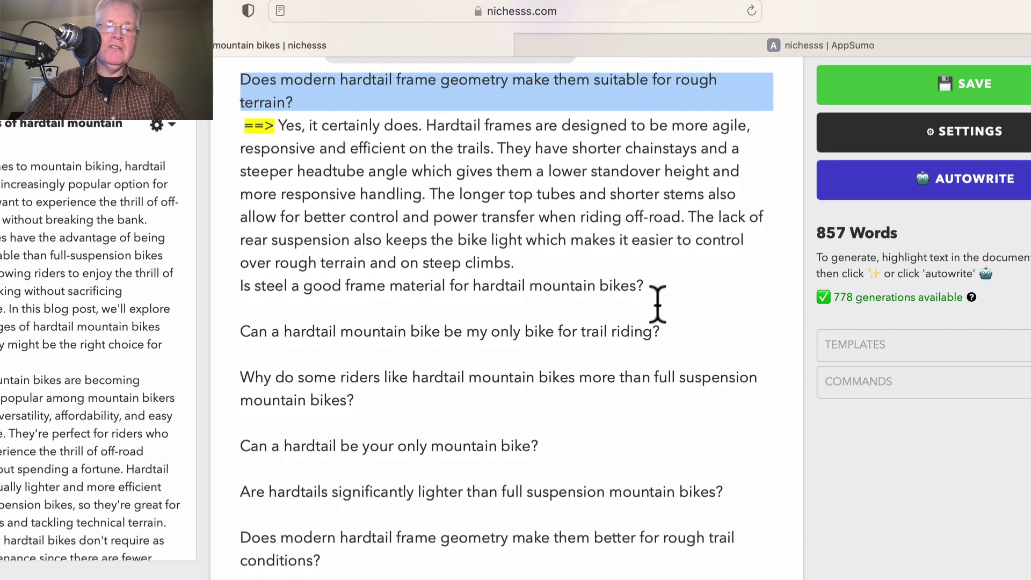
left_click(537, 261)
key("Return")
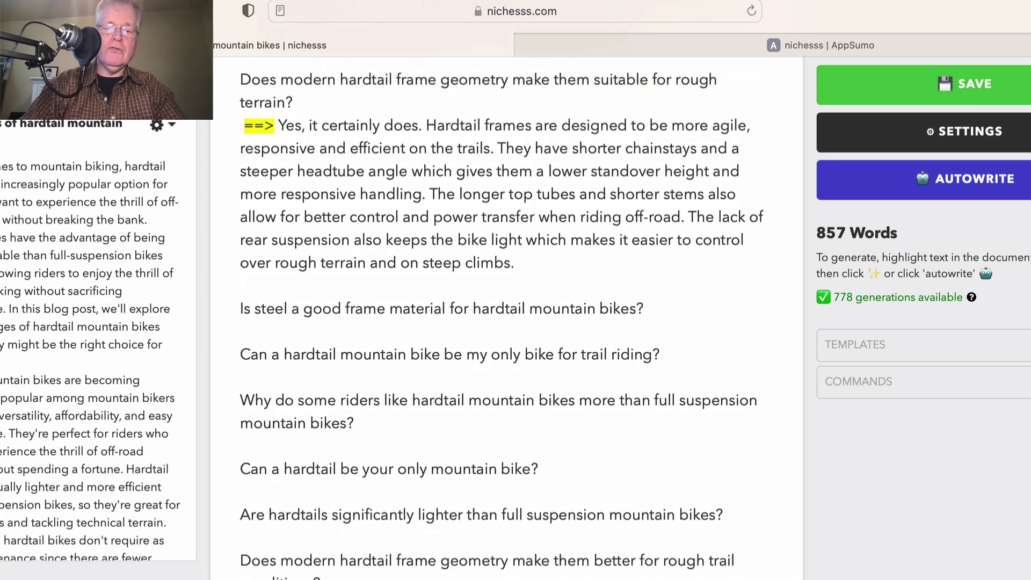
- Generate an Autocomplete answer to "Is steel a good frame material for hardtail mountain bikes?" and add a blank line after it
triple_click(522, 308)
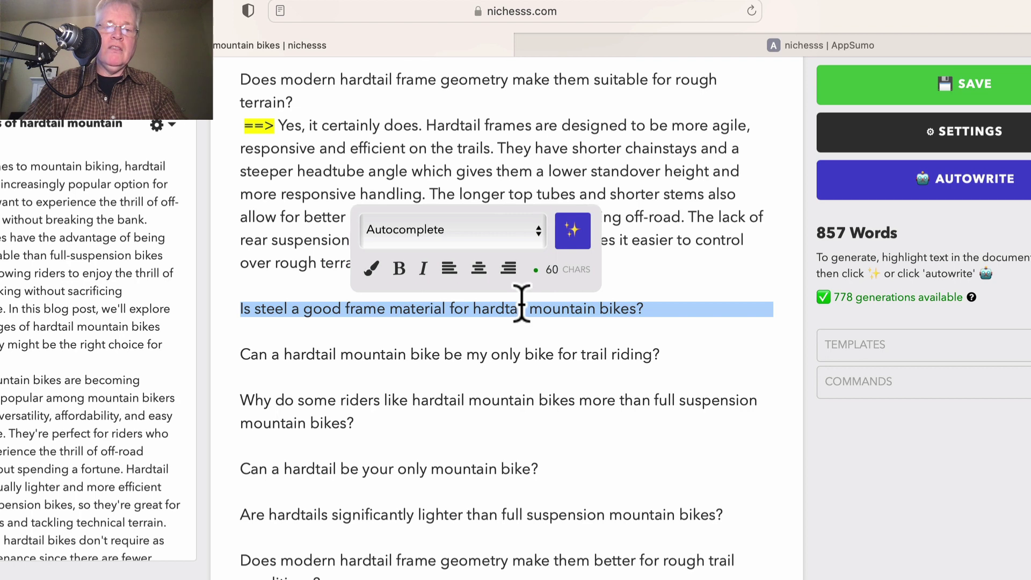
left_click(576, 237)
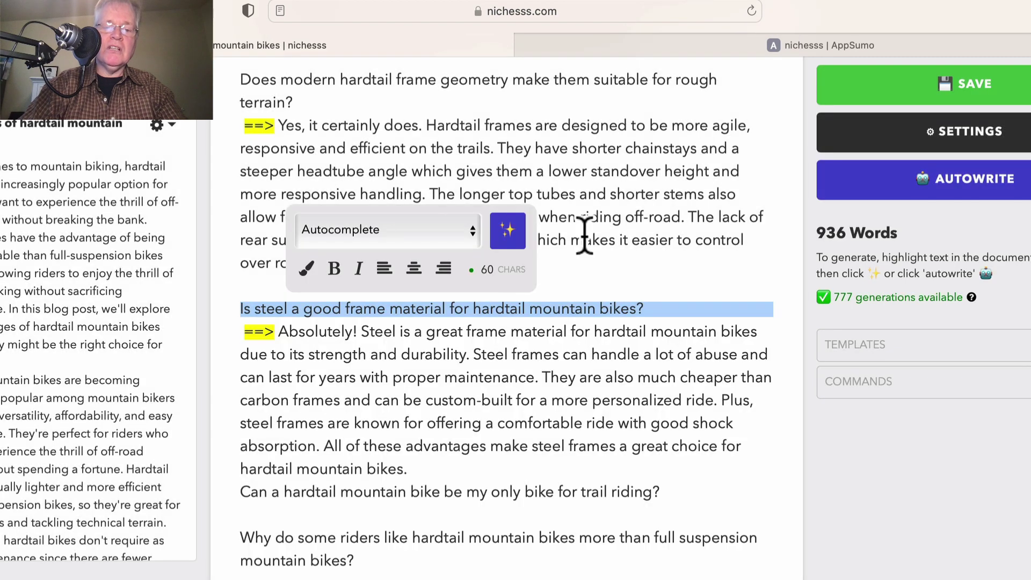
scroll(642, 355, "down", 5)
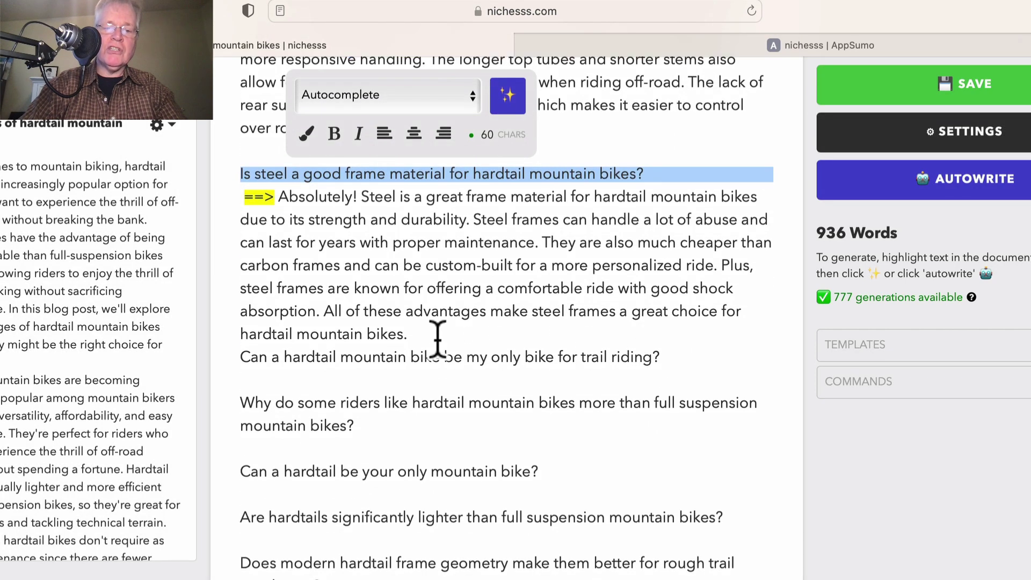
left_click(438, 339)
key("Return")
- Generate an Autocomplete answer to the question "Can a hardtail mountain bike be my only bike for trail riding?"
scroll(505, 323, "down", 2)
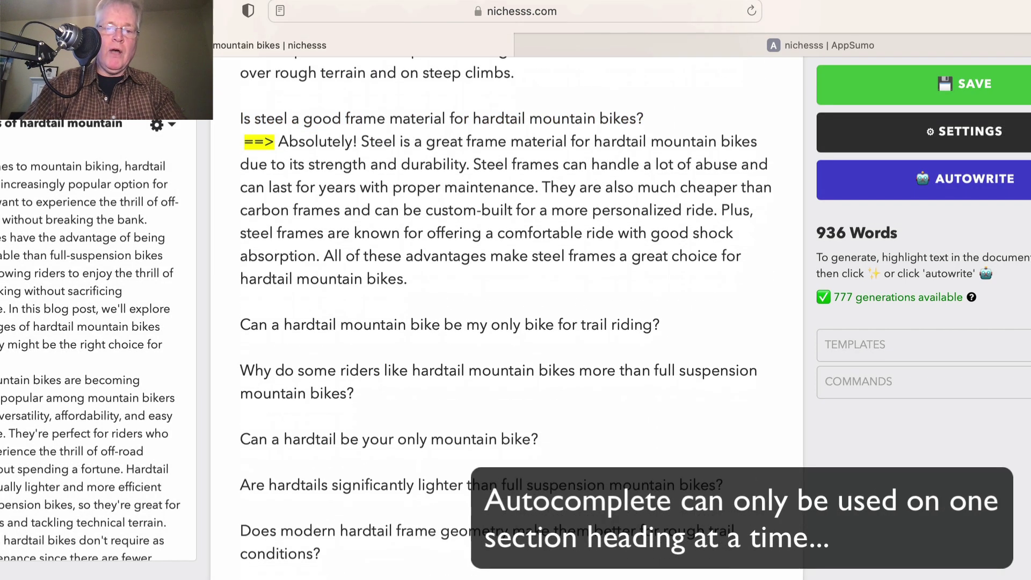
scroll(444, 301, "down", 4)
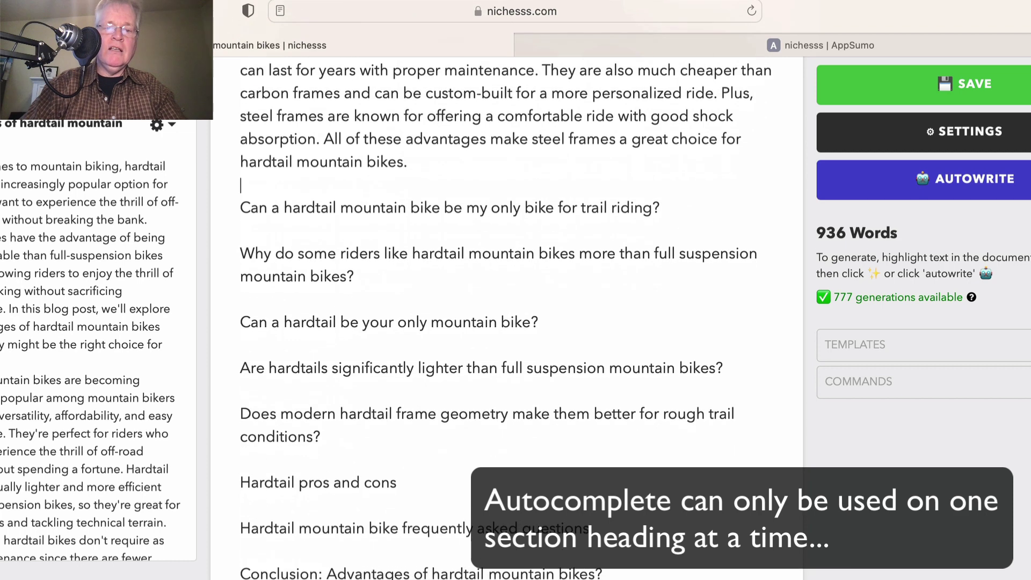
triple_click(457, 211)
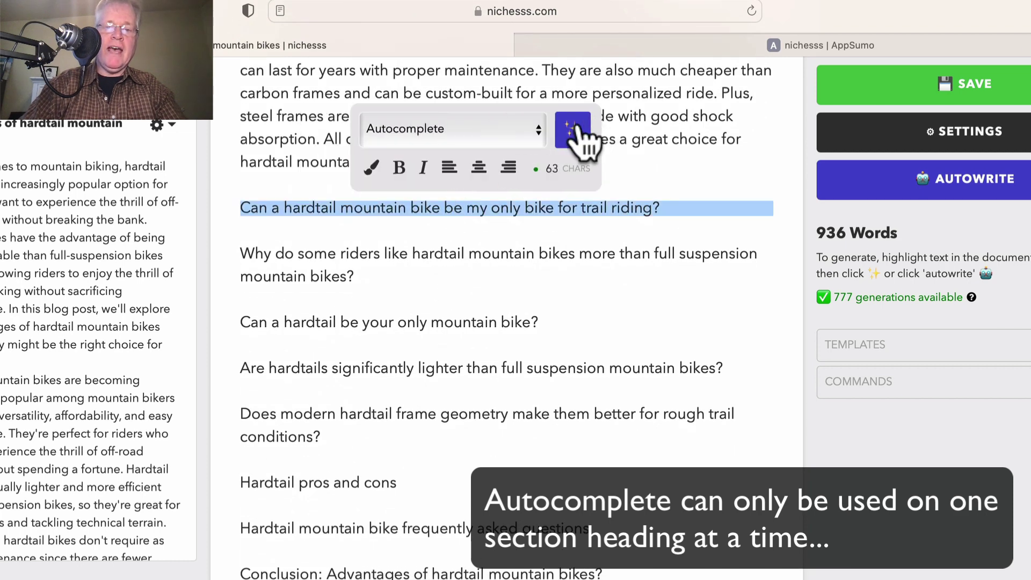
left_click(577, 128)
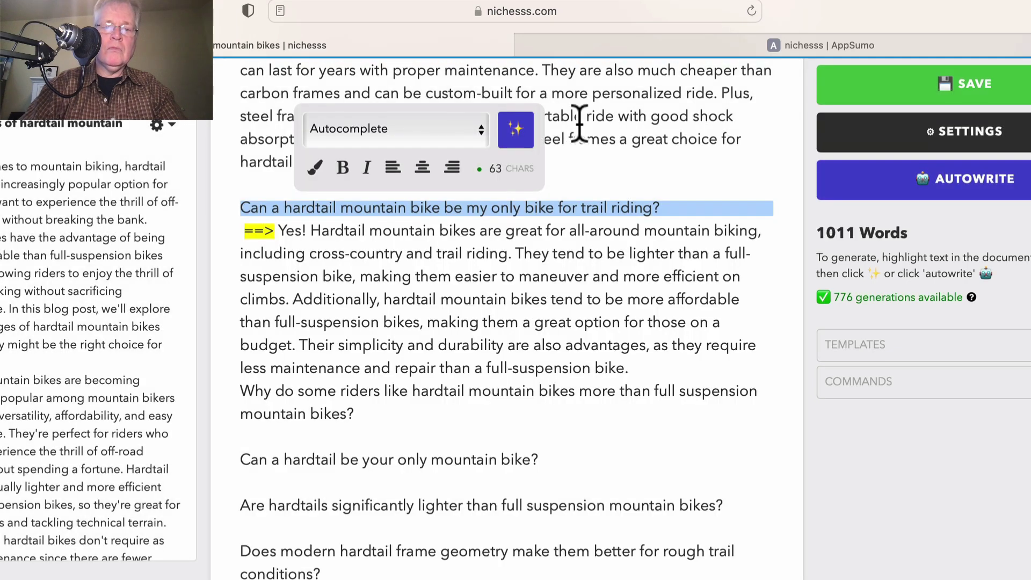
left_click(672, 208)
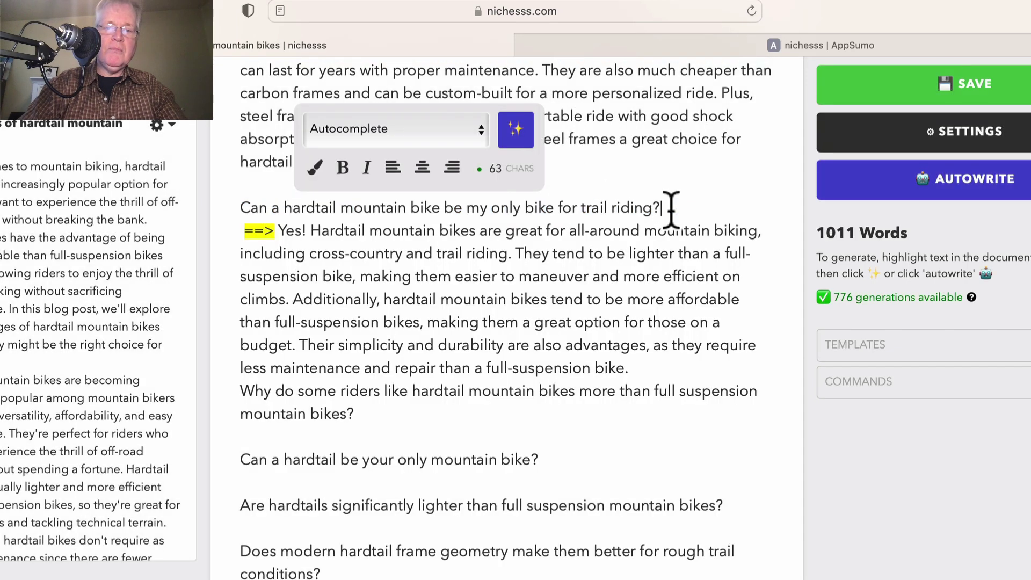
- Generate an Autocomplete answer to "Can a hardtail be your only mountain bike?" and insert a blank line between the question and its answer
scroll(671, 208, "down", 5)
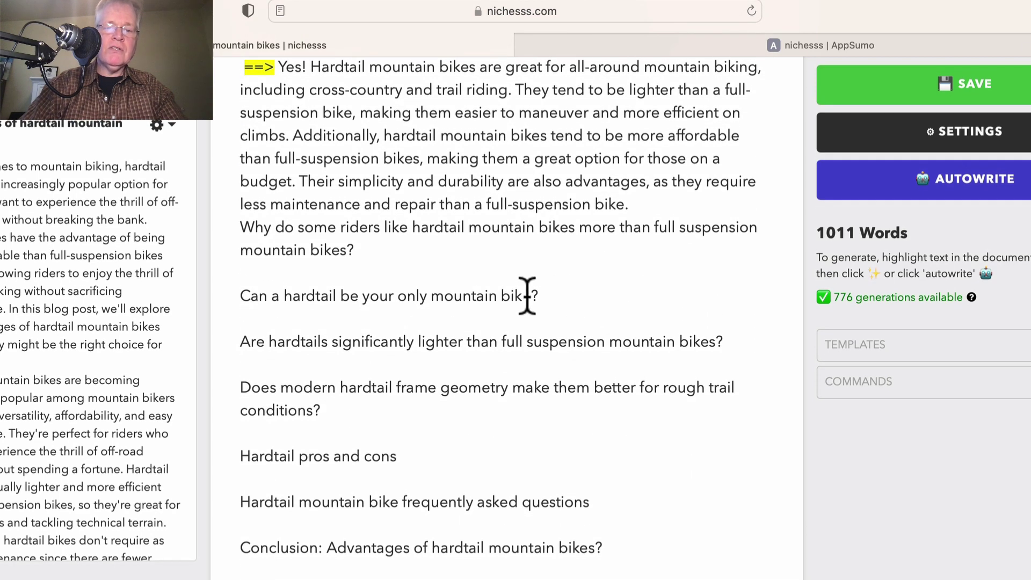
triple_click(524, 295)
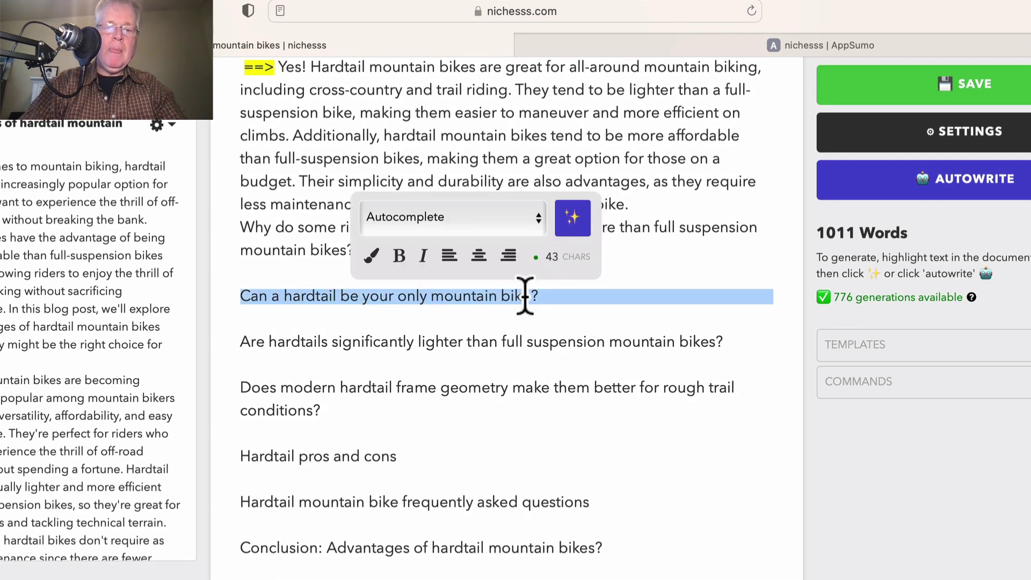
left_click(576, 221)
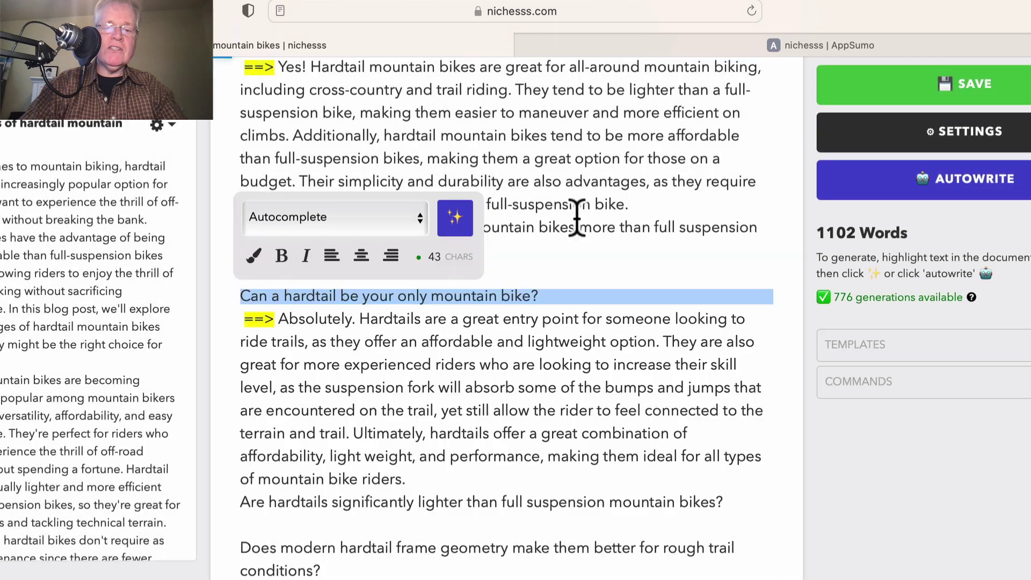
left_click(544, 292)
key("Return")
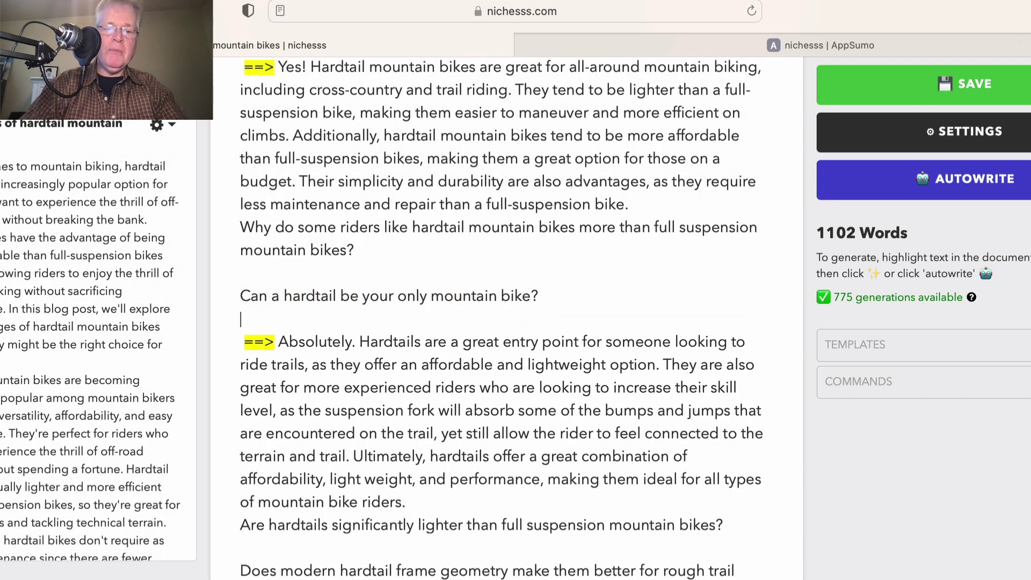
- Generate an Autocomplete answer to "Does modern hardtail frame geometry make them better for rough trail conditions?" and add a blank line after it
scroll(543, 293, "down", 5)
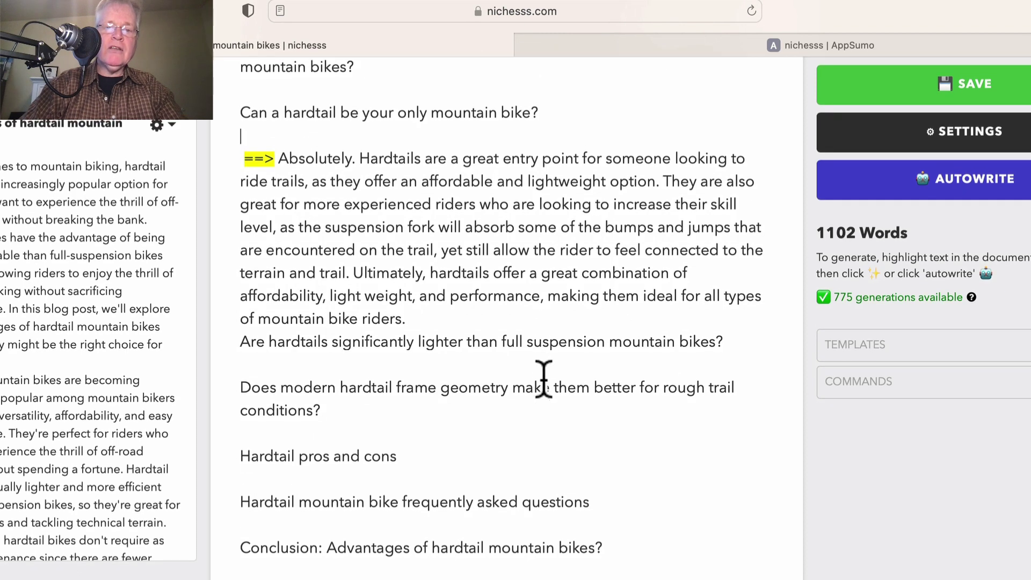
double_click(456, 388)
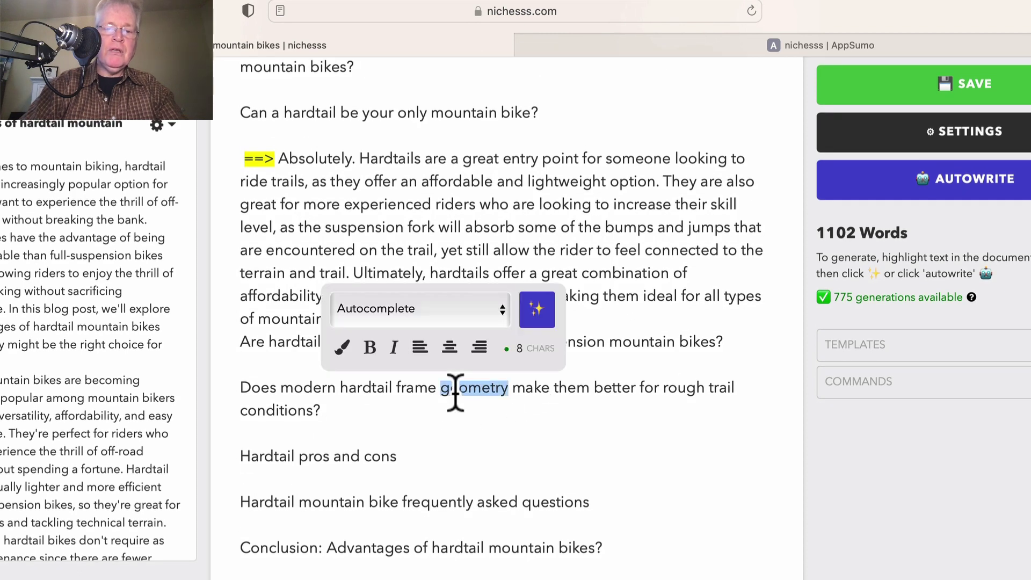
left_click(455, 388)
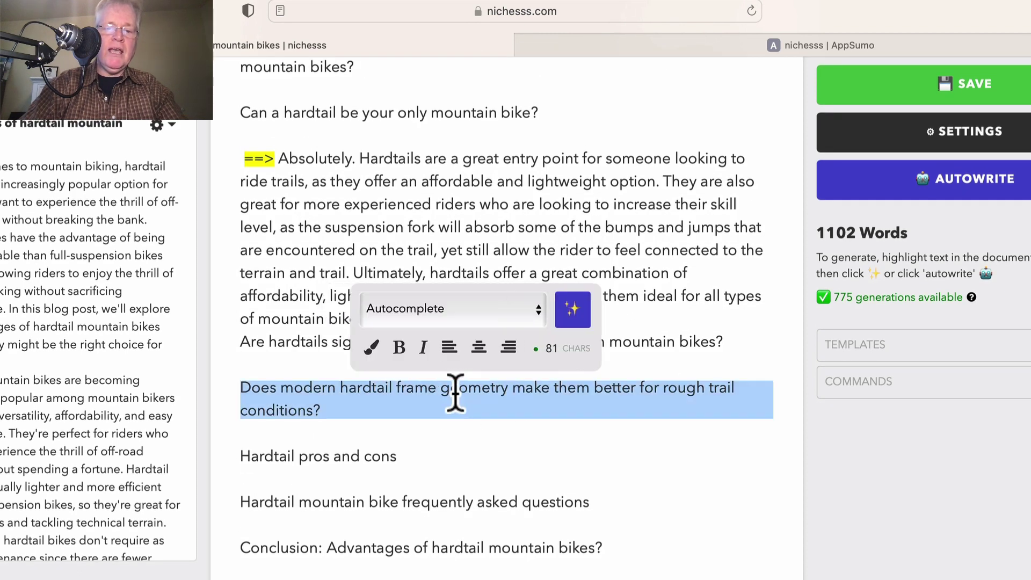
left_click(574, 312)
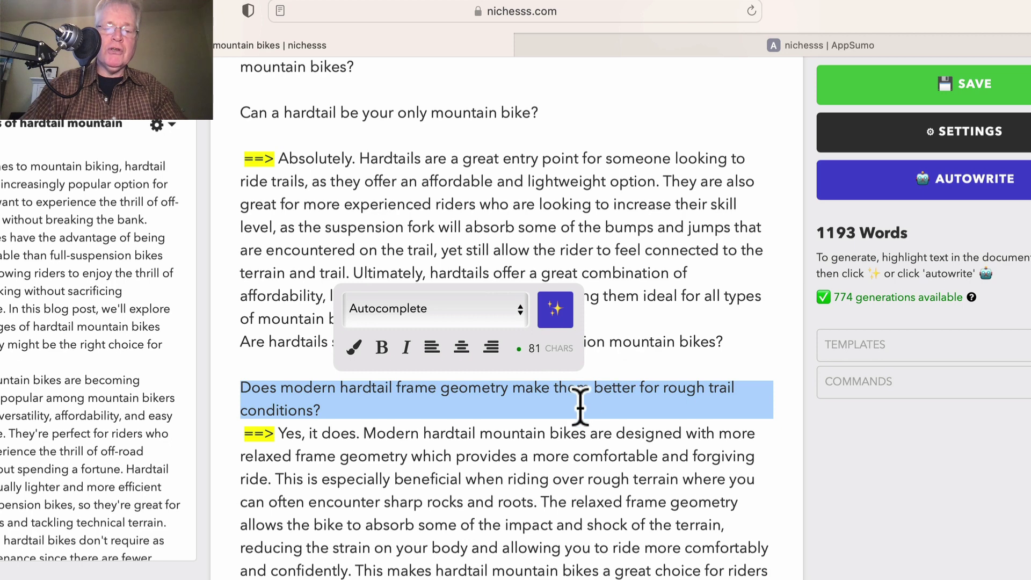
scroll(581, 408, "down", 3)
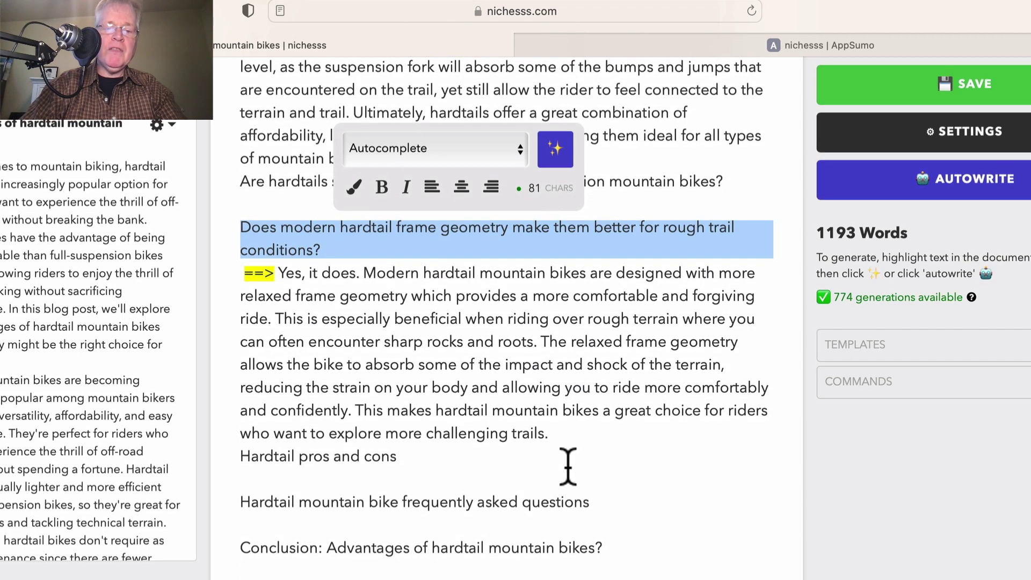
left_click(556, 439)
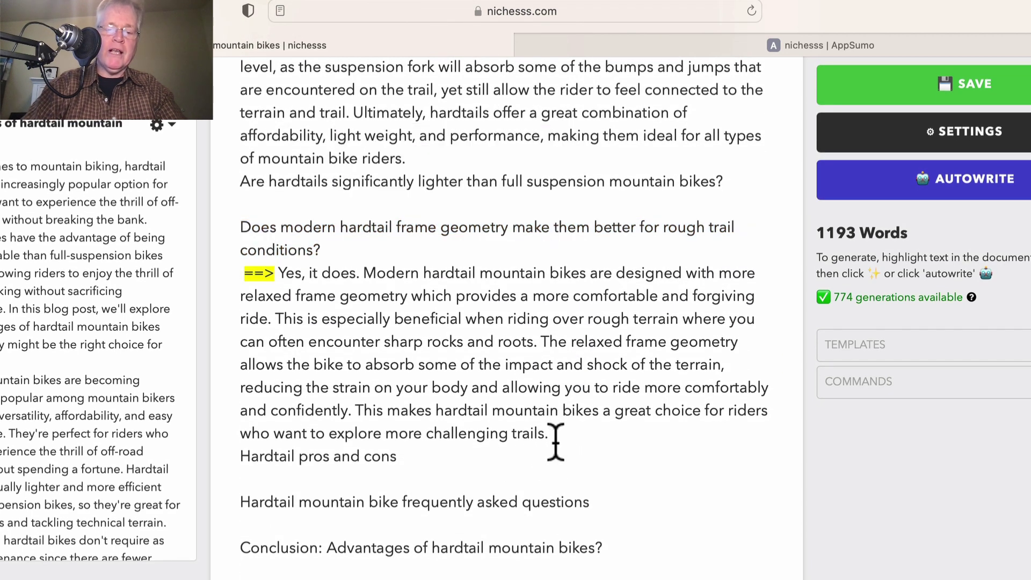
key("Return")
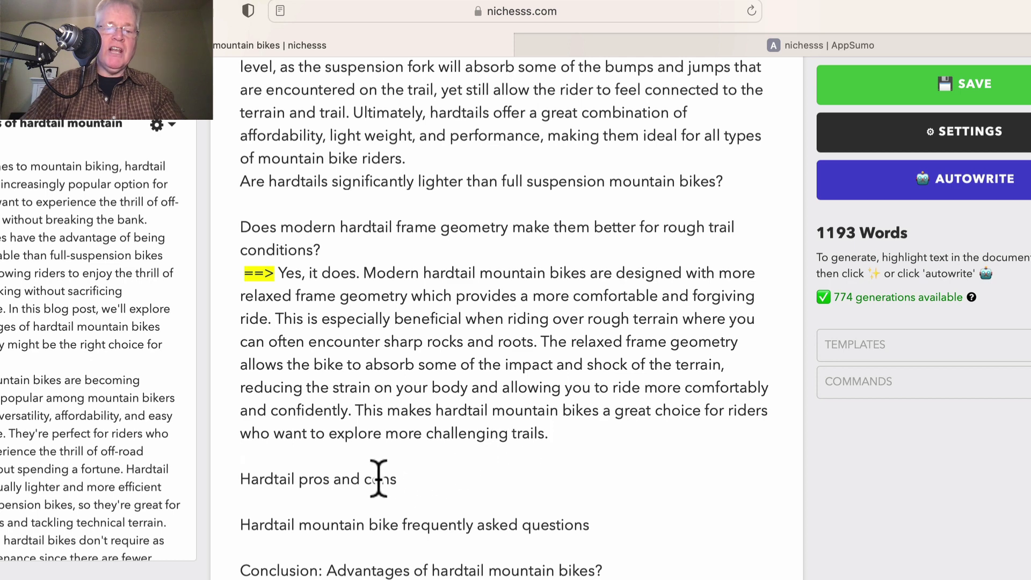
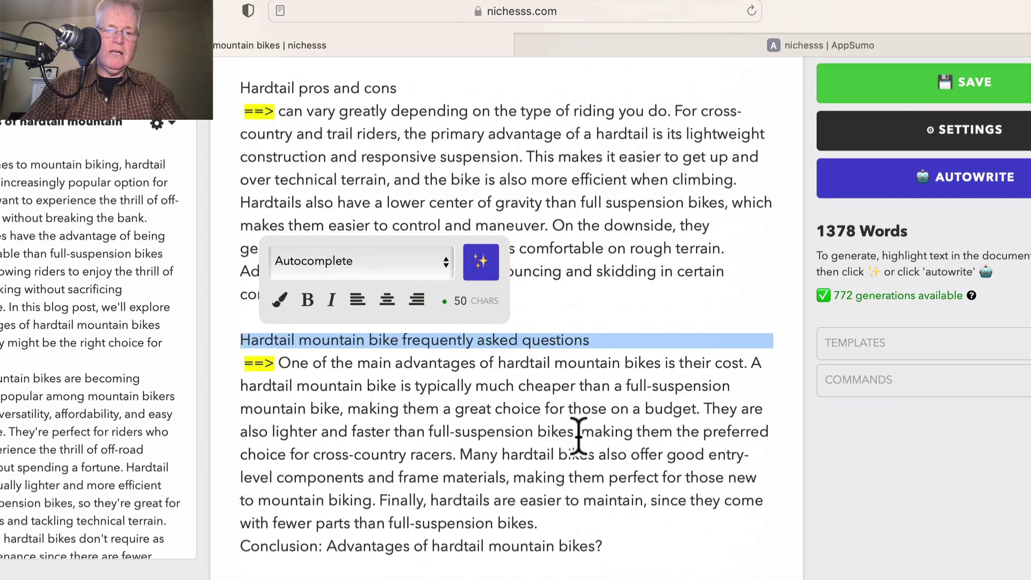
- Add a blank line after the frequently asked questions answer and remove the question mark from the conclusion heading
left_click(546, 531)
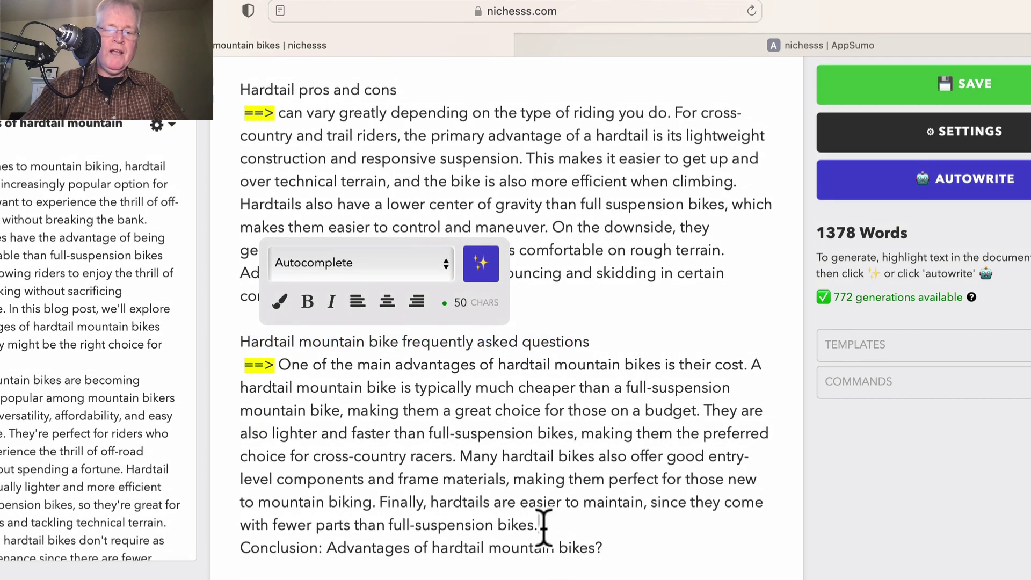
key("Return")
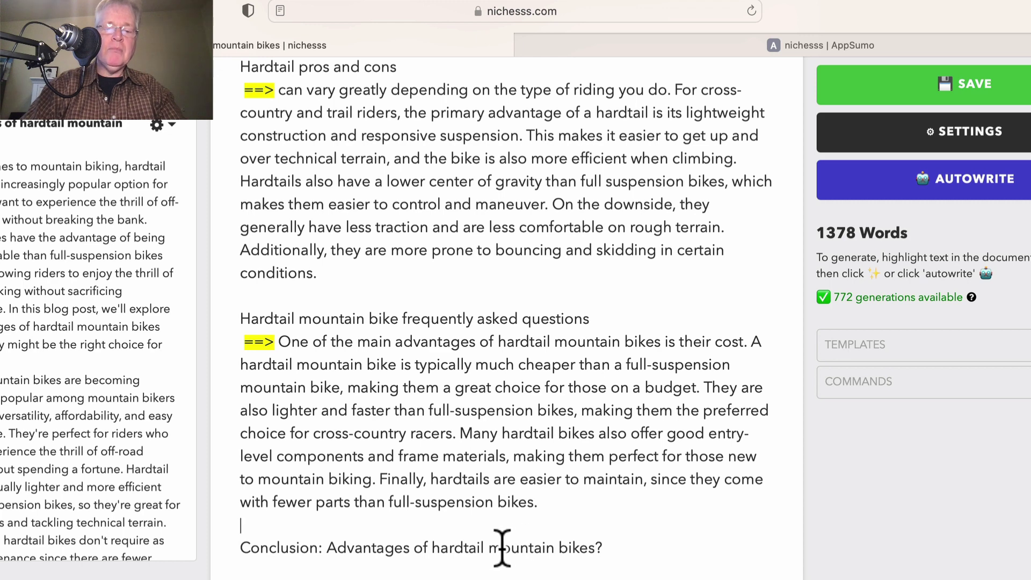
left_click(607, 547)
key("BackSpace")
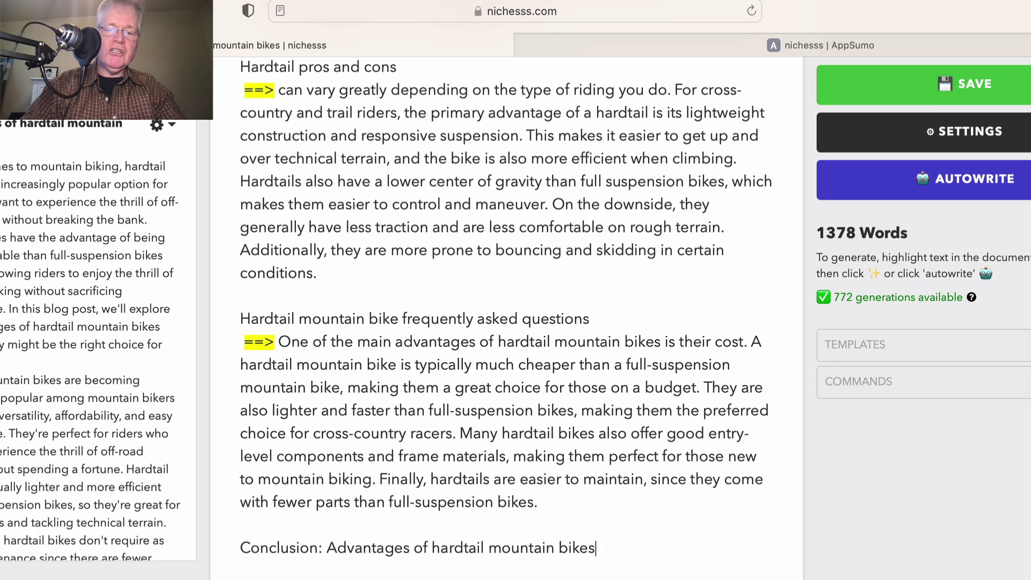
- Generate an Autocomplete passage for the heading "Conclusion: Advantages of hardtail mountain bikes"
triple_click(373, 548)
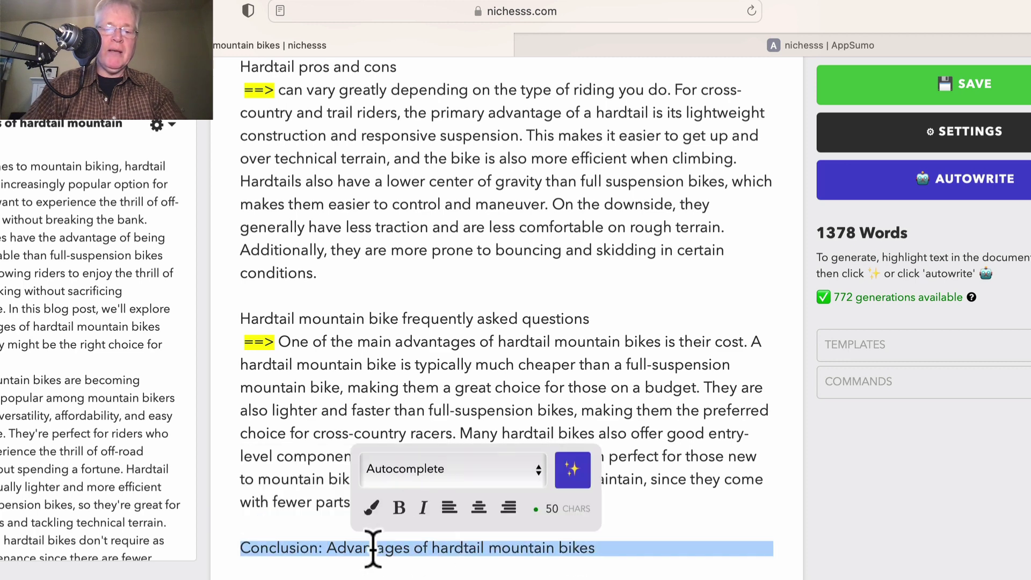
left_click(573, 470)
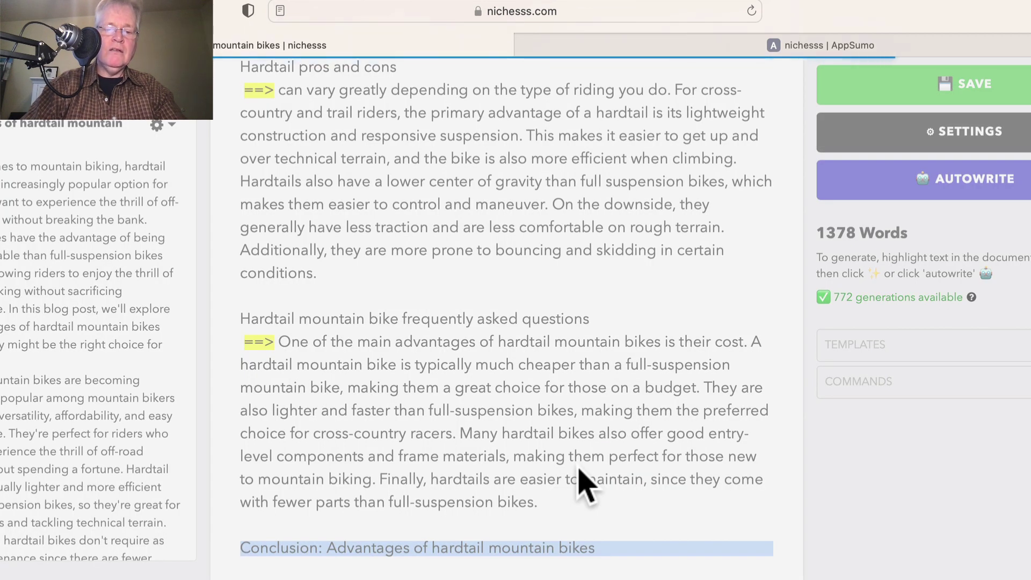
scroll(579, 470, "down", 4)
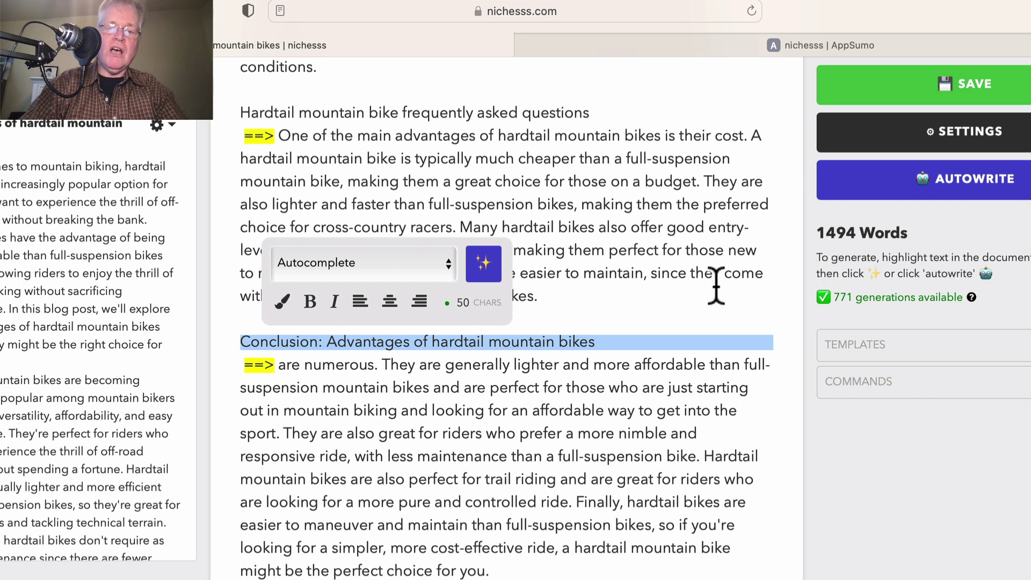
left_click(714, 268)
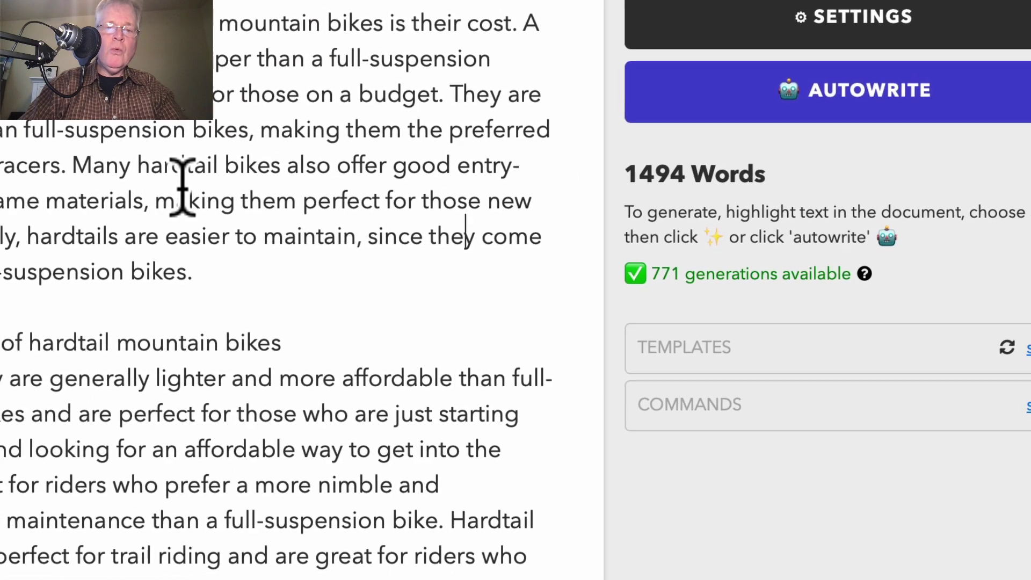
- Use the Rewriter on the last sentence of the rough trail geometry answer, "This makes hardtail mountain bikes a great choice for riders who want to explore more challenging trails."
scroll(204, 188, "up", 10)
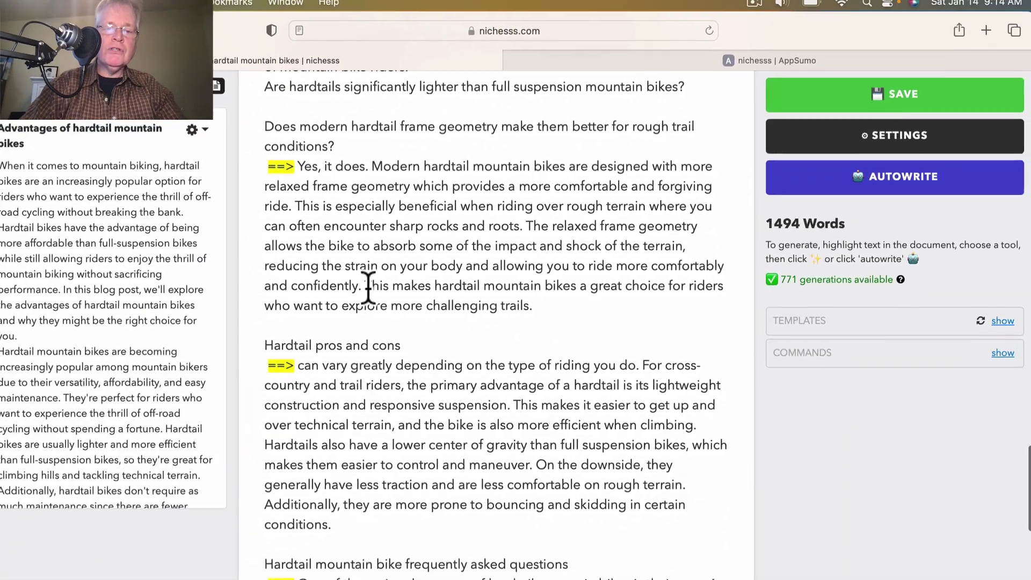
left_click_drag(368, 286, 534, 304)
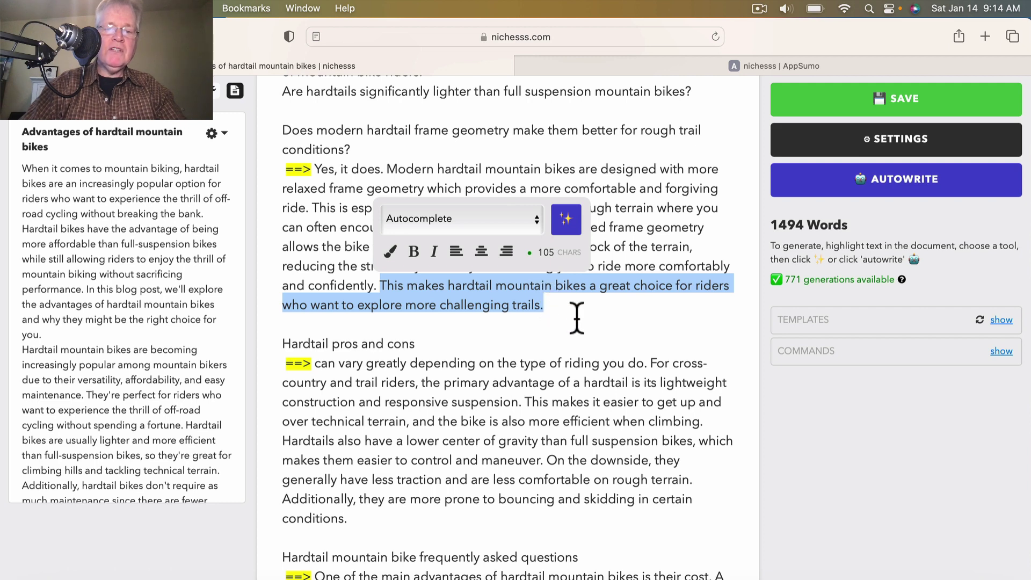
left_click(536, 220)
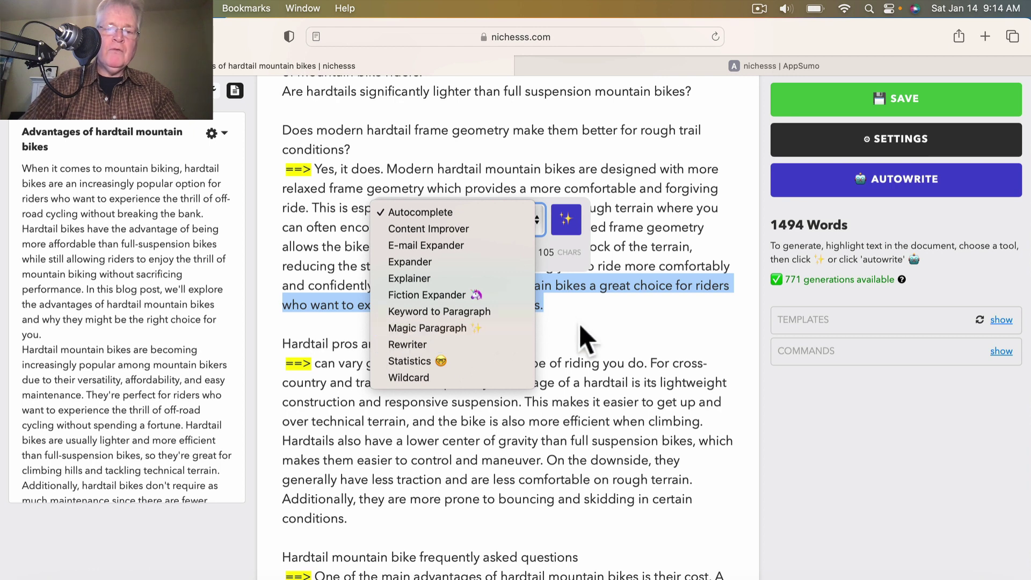
left_click(601, 340)
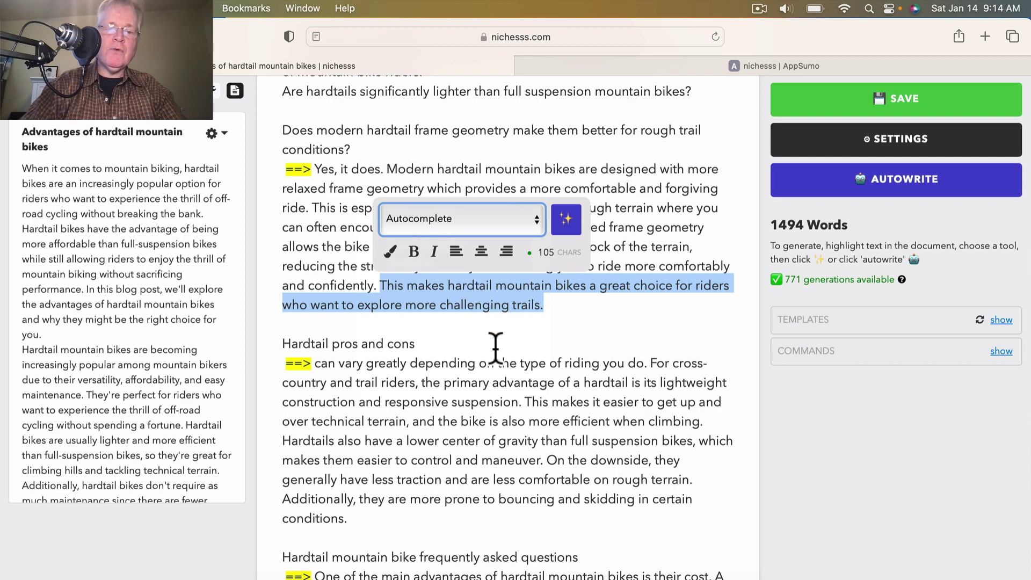
left_click(537, 217)
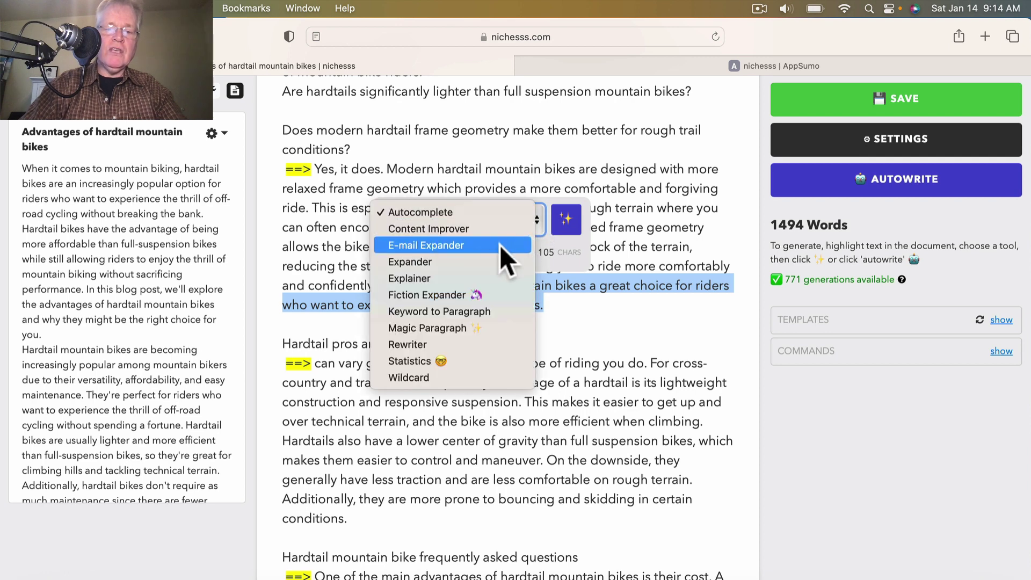
left_click(433, 345)
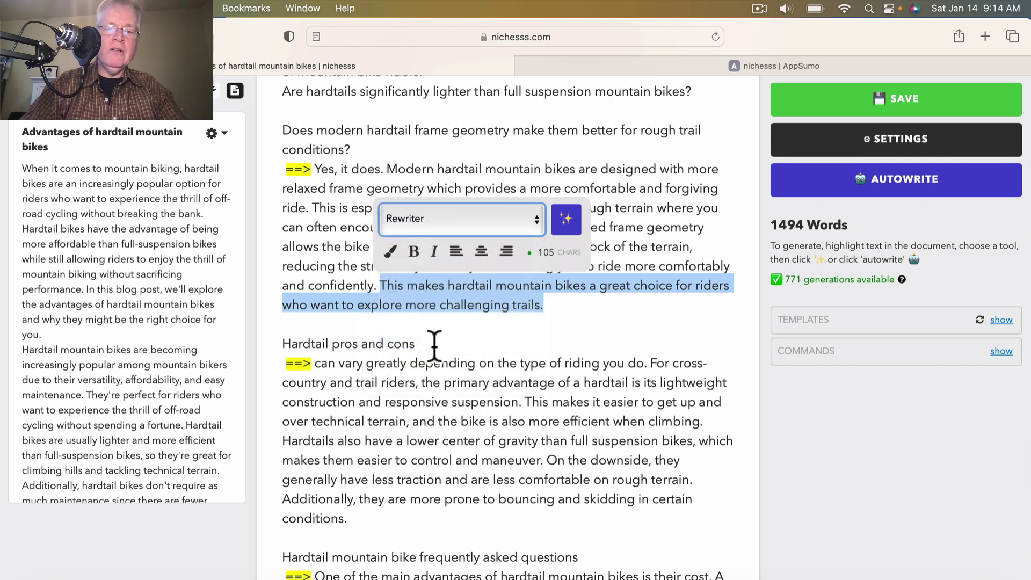
left_click(566, 218)
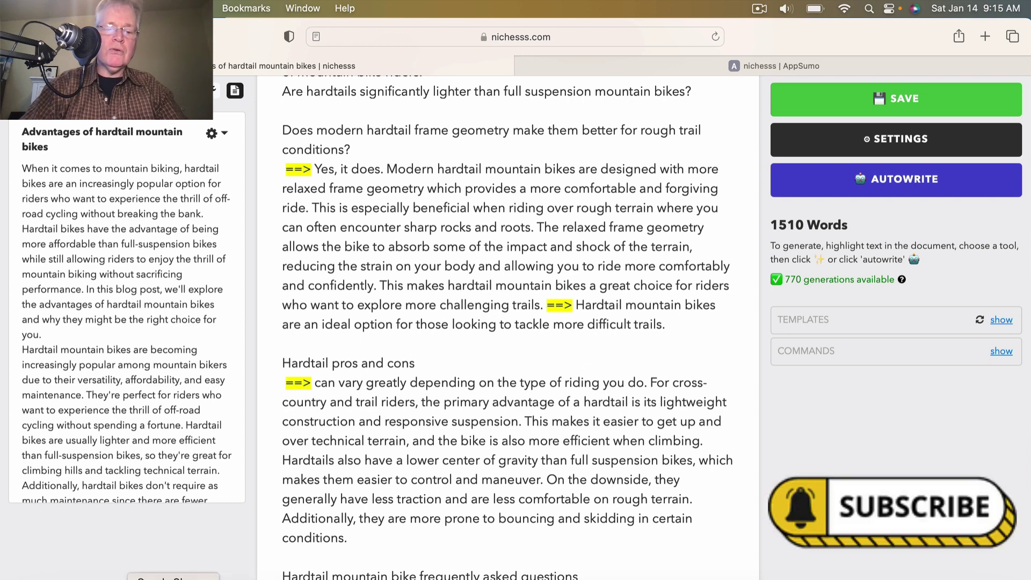
- Copy the entire article from nichesss into a new Grammarly document in Chrome and accept the default writing goals
left_click(173, 579)
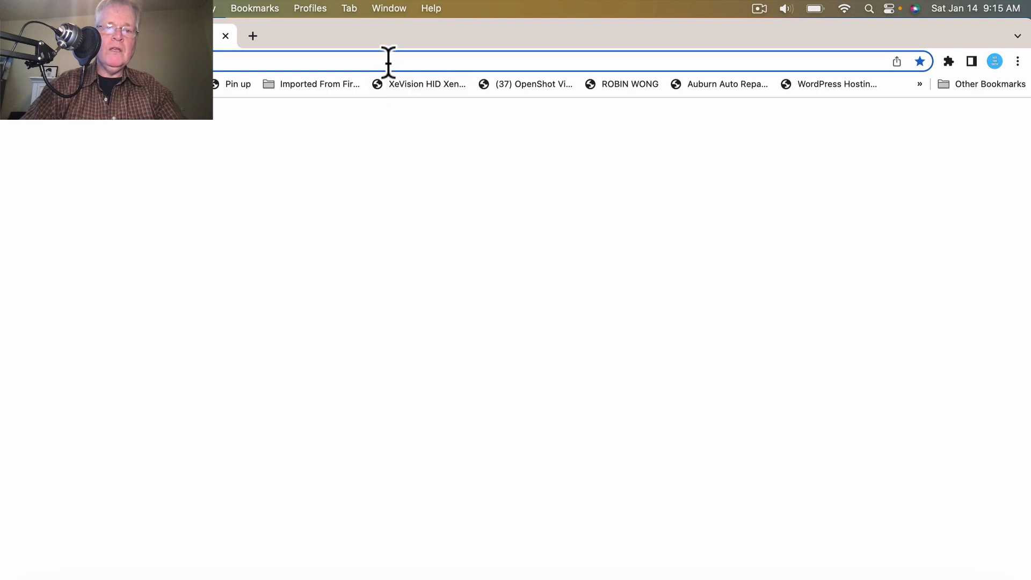
left_click(389, 61)
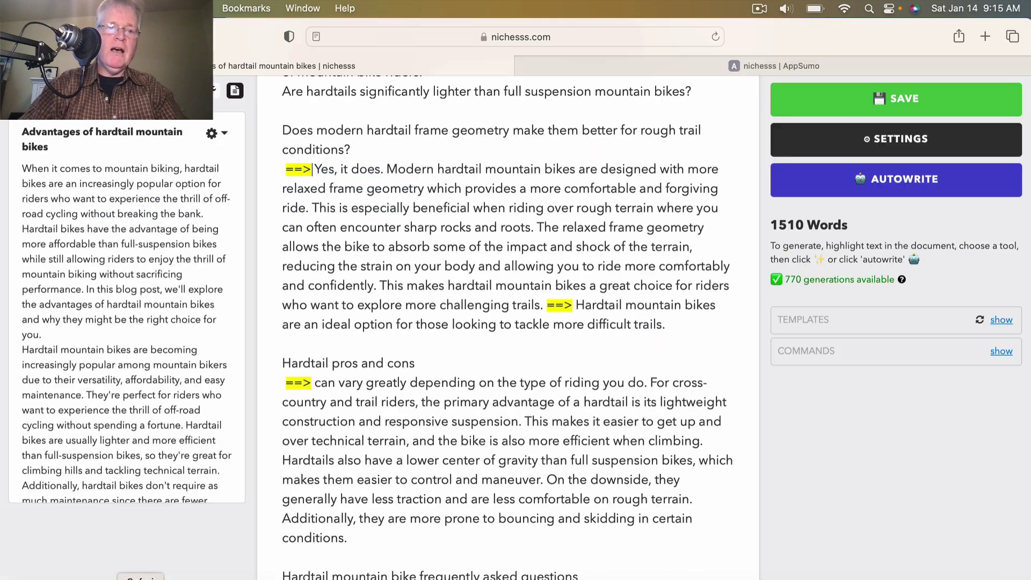
scroll(359, 202, "down", 5)
scroll(360, 201, "up", 15)
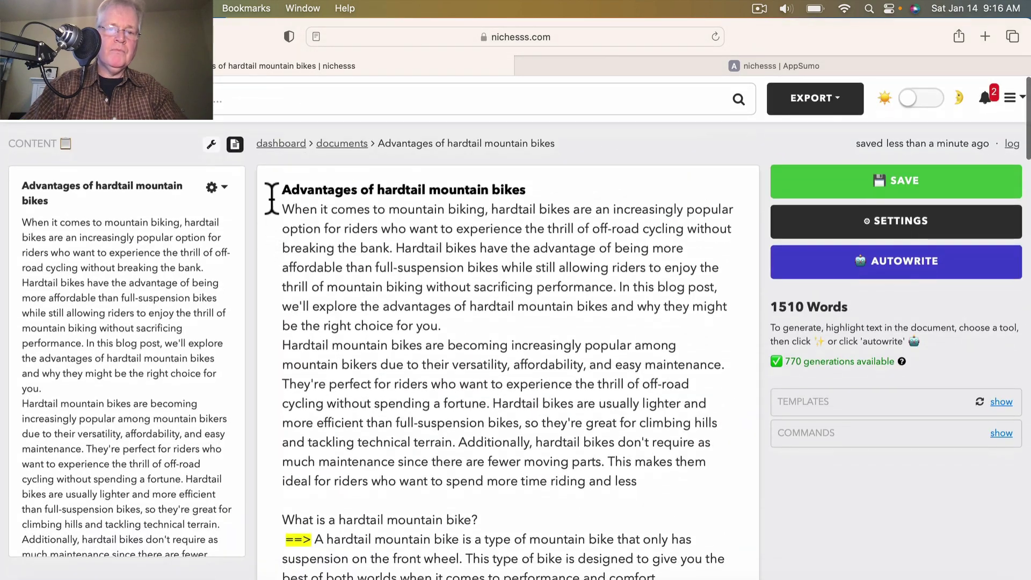
left_click_drag(281, 190, 354, 578)
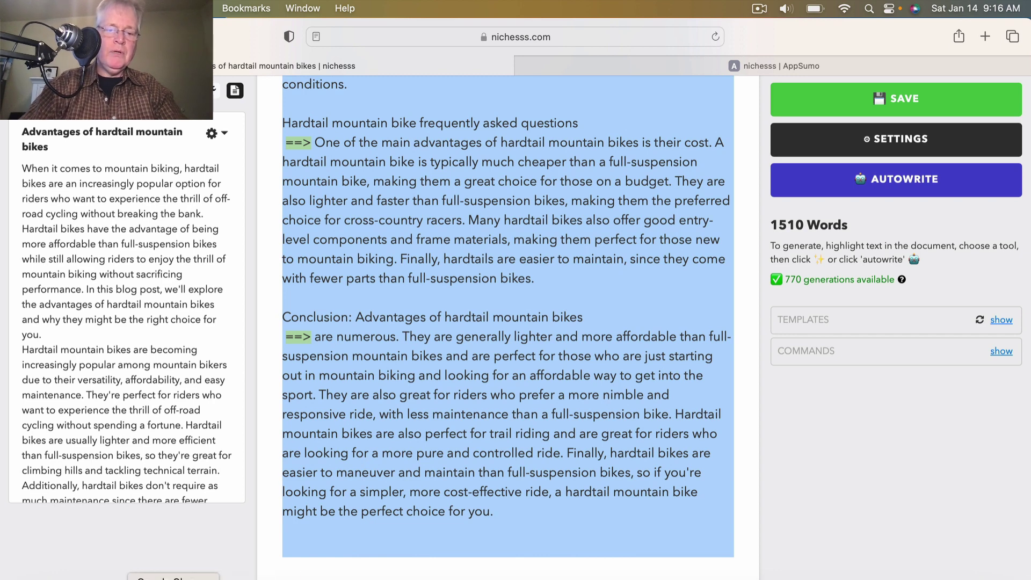
left_click(174, 578)
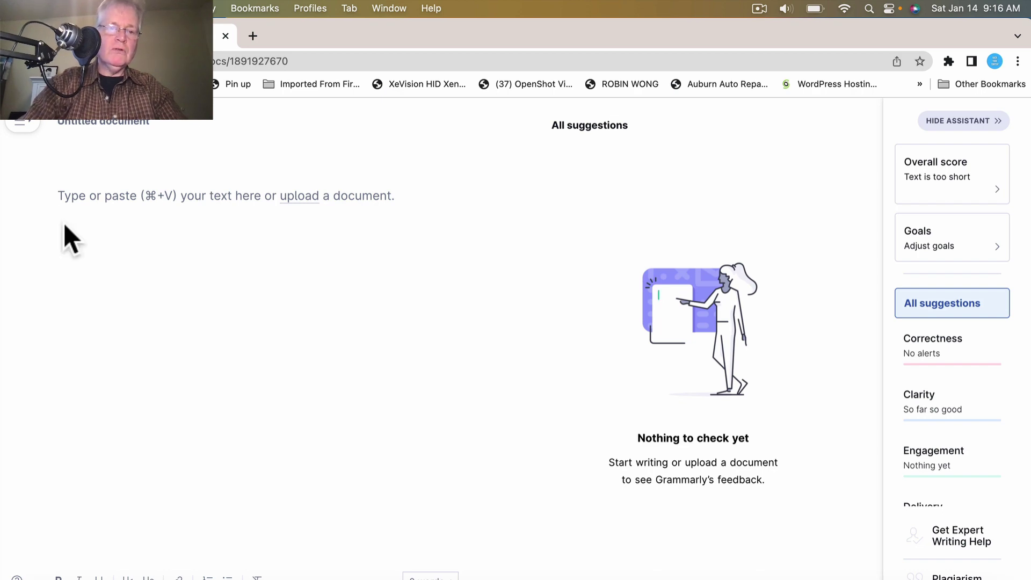
key("super+v")
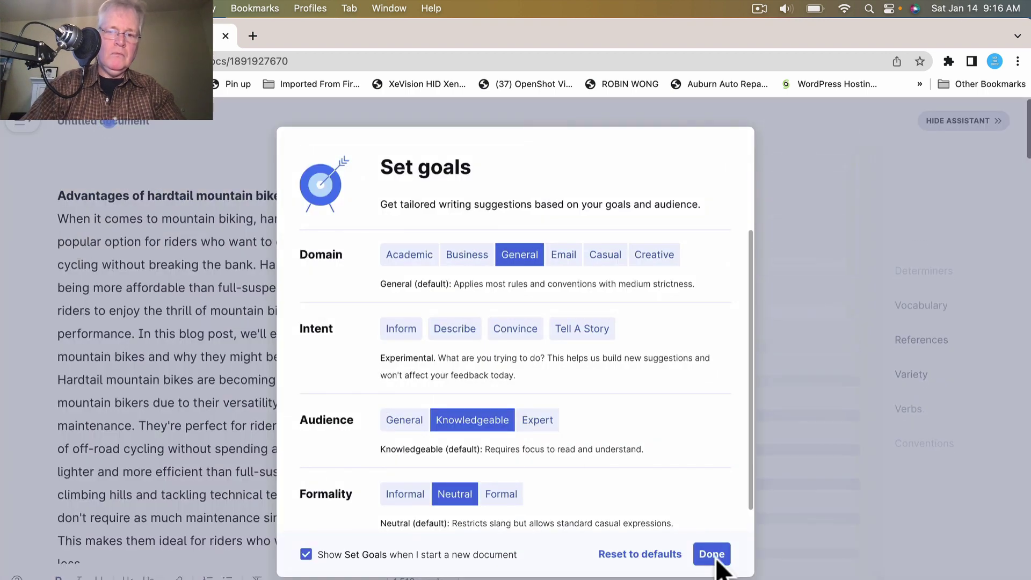
left_click(712, 555)
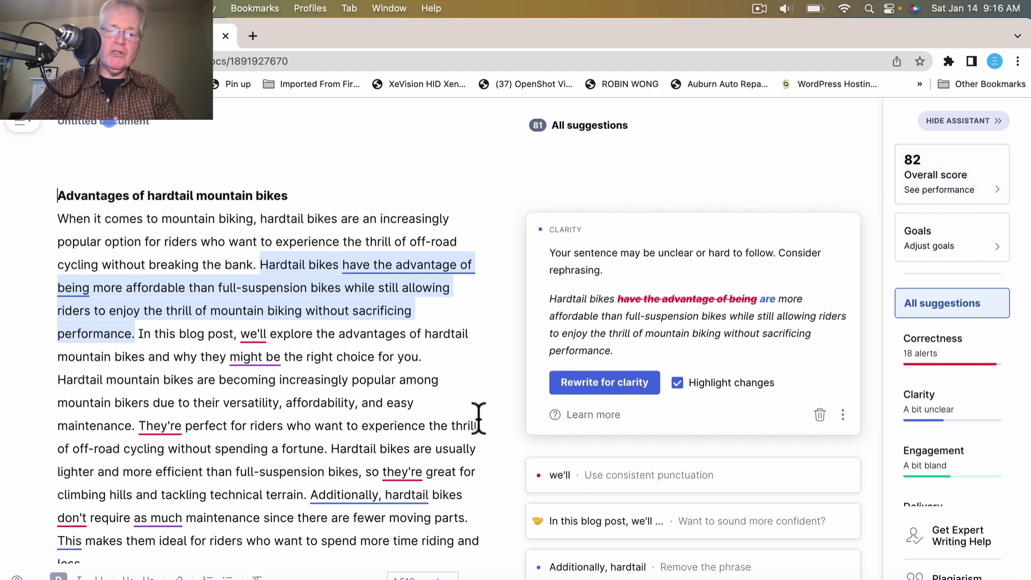
- Review the Grammarly suggestions throughout the article, run a plagiarism check, and examine the passages it matches to other sources
scroll(479, 417, "down", 10)
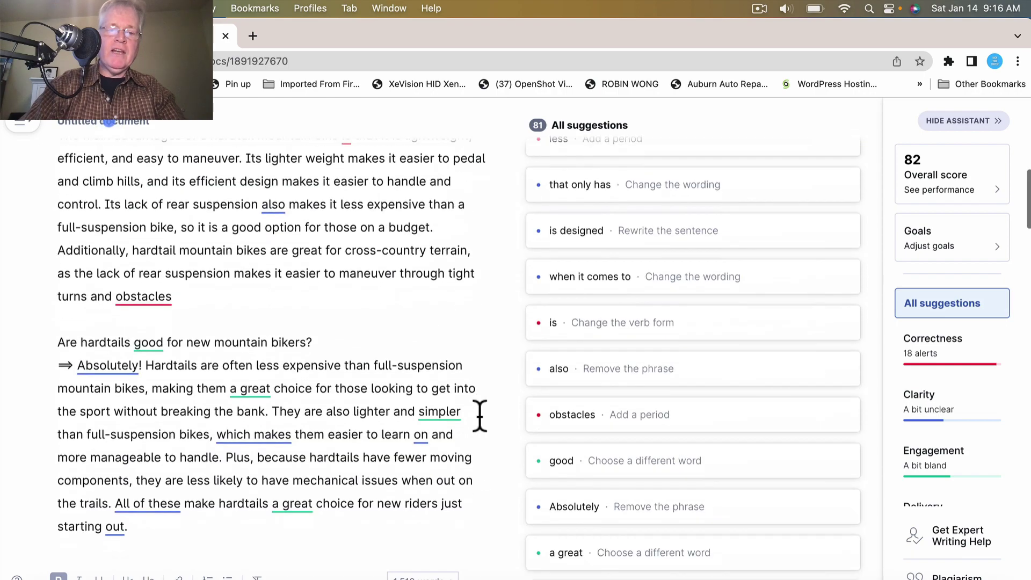
scroll(480, 416, "down", 15)
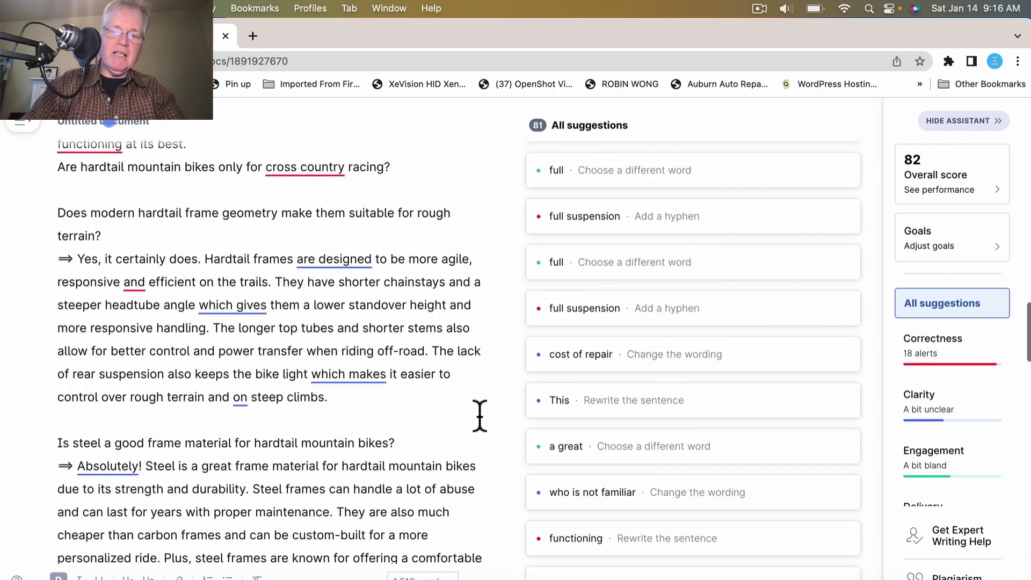
scroll(480, 416, "down", 15)
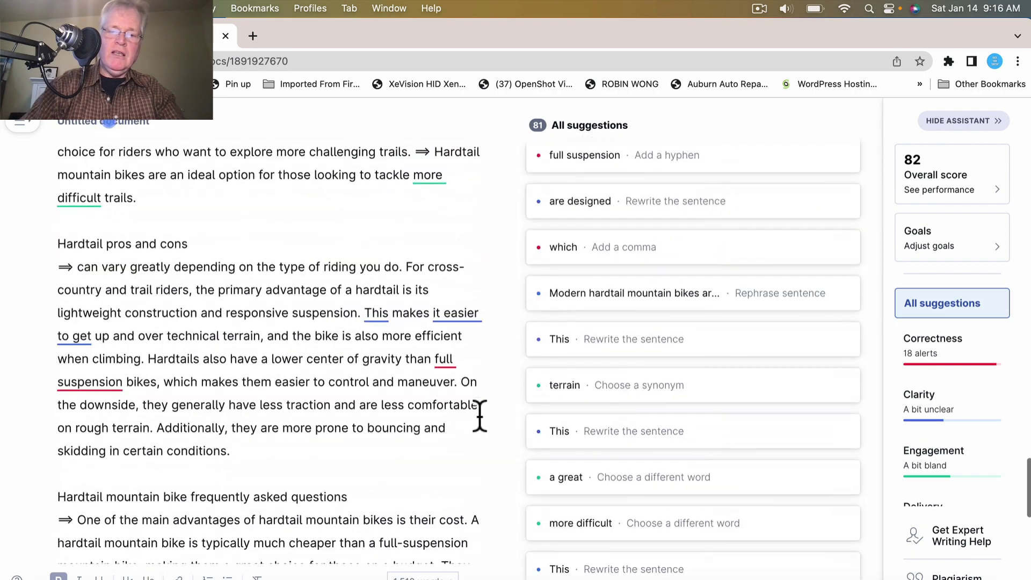
scroll(479, 416, "down", 5)
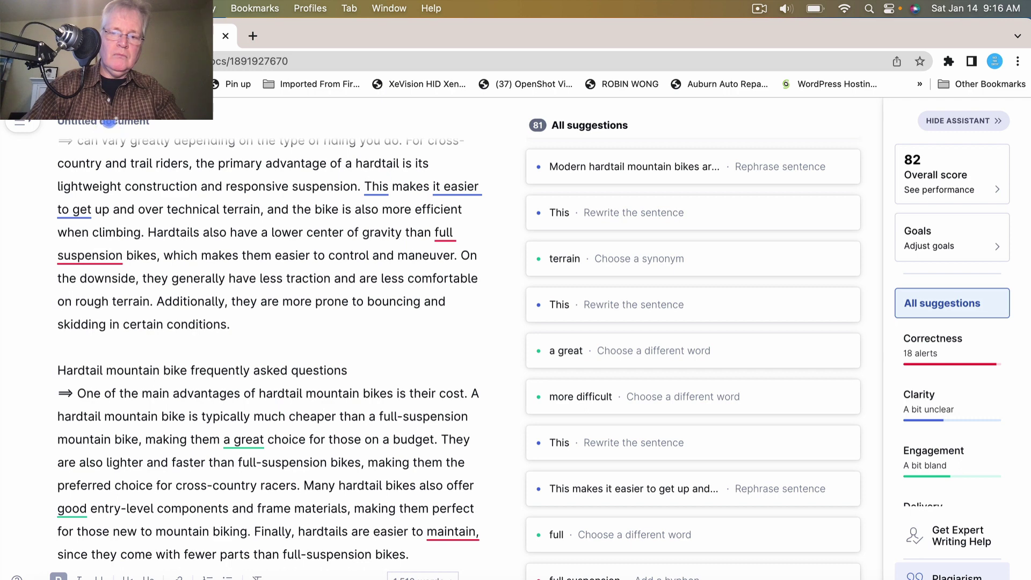
left_click(952, 574)
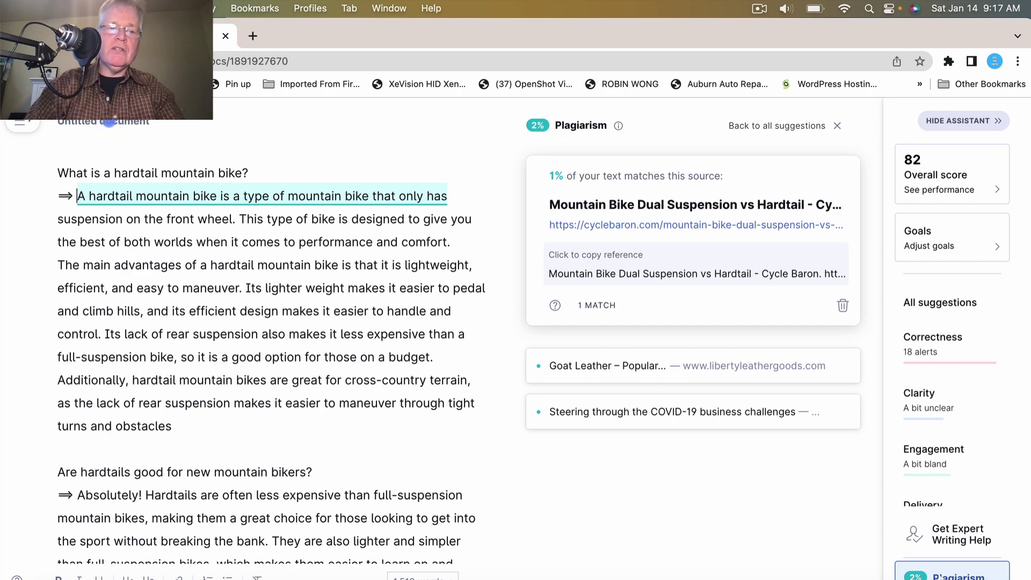
scroll(392, 346, "down", 10)
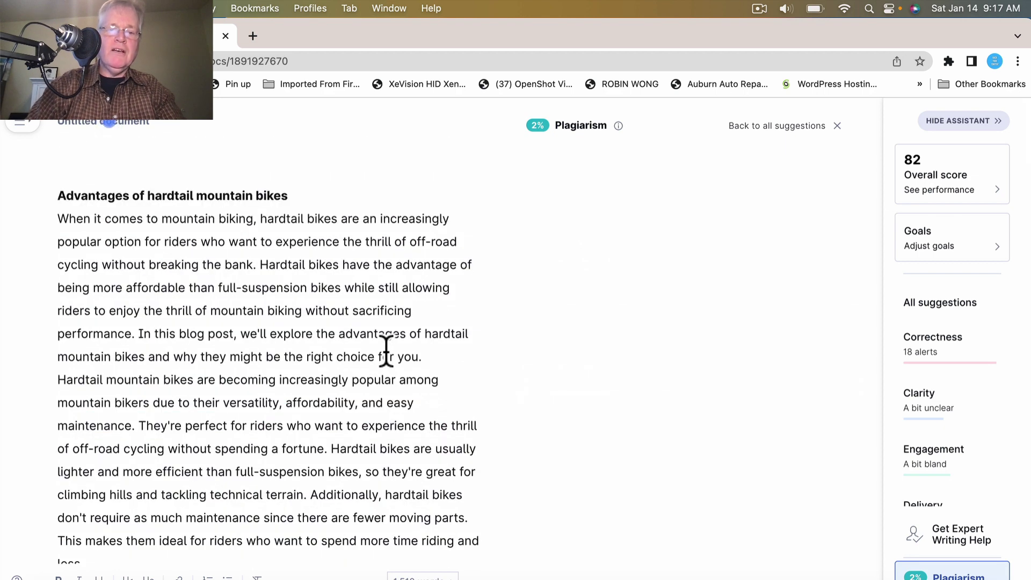
scroll(387, 351, "down", 15)
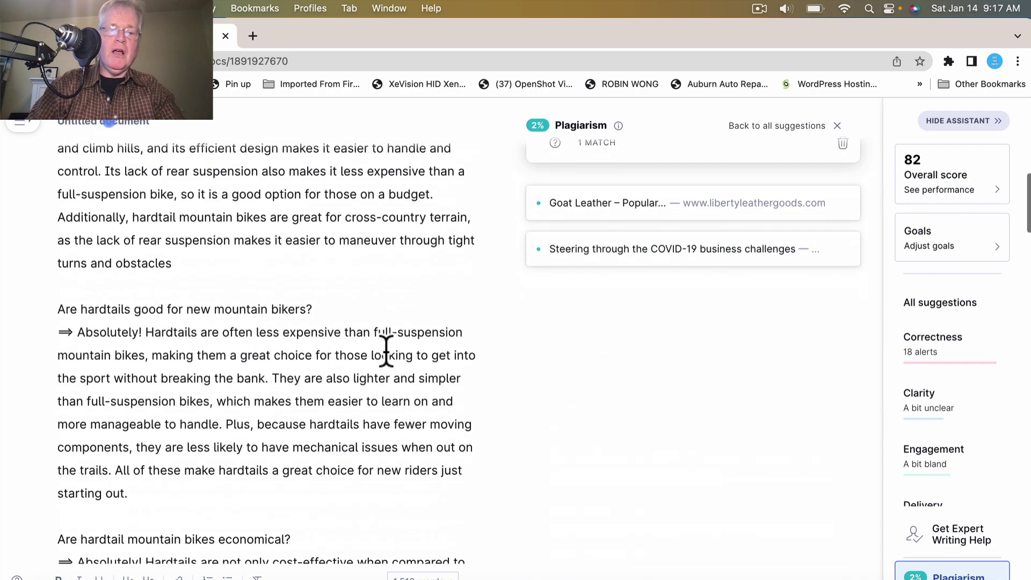
scroll(387, 351, "down", 5)
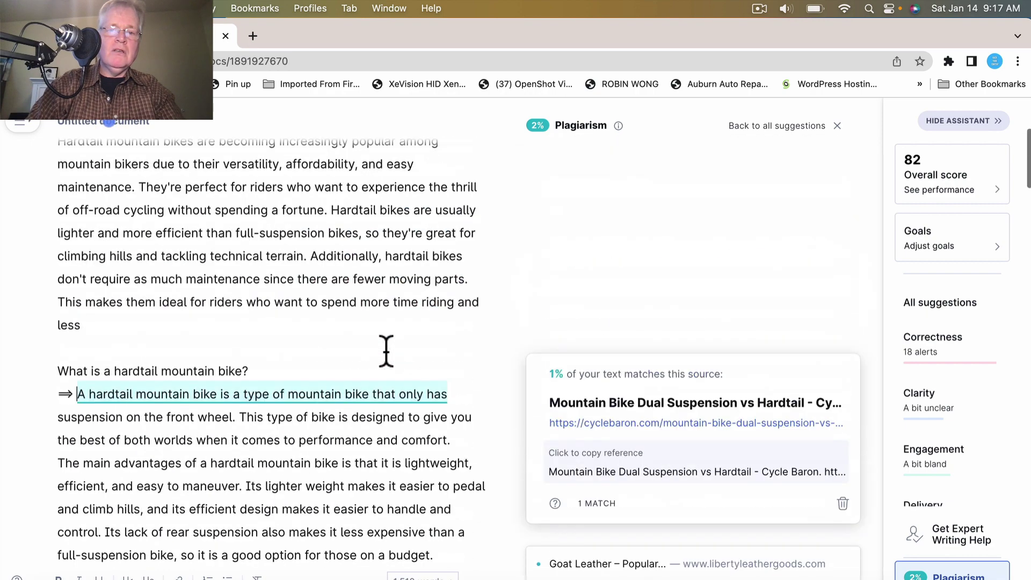
scroll(387, 351, "up", 5)
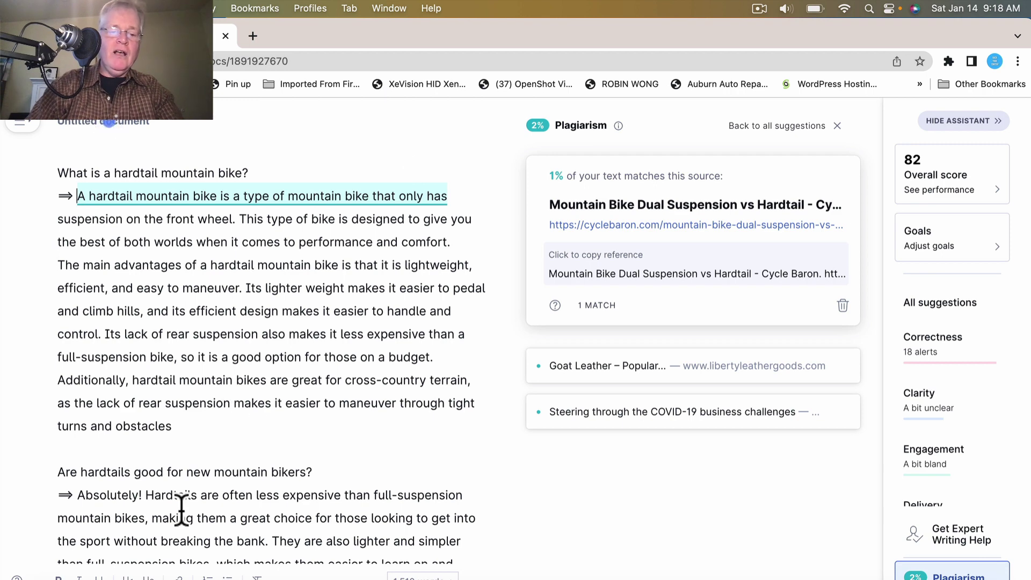
- Switch back to the nichesss article in Safari, clear the text selection, and look back through the generated answers
key("super+Tab")
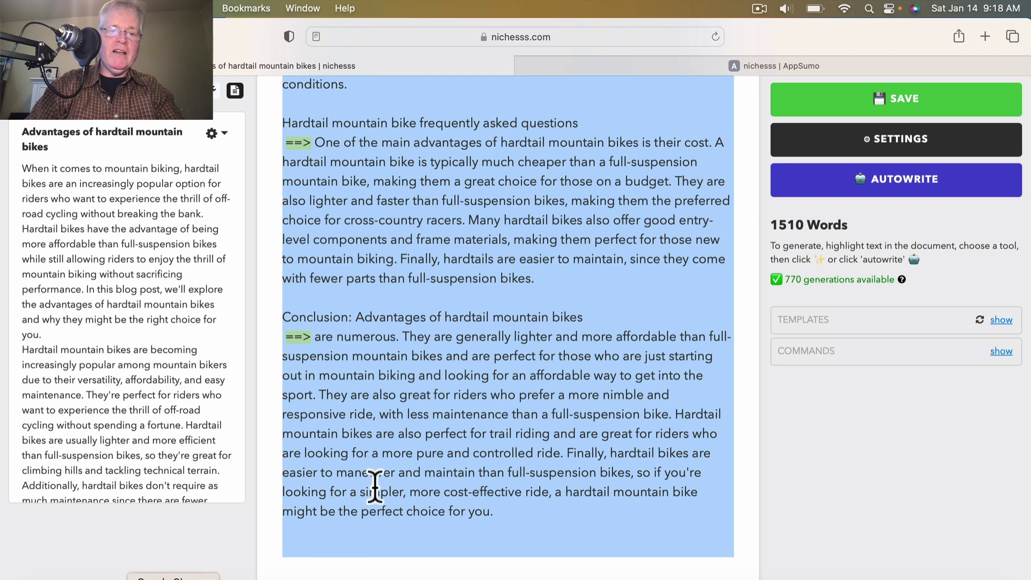
left_click(656, 322)
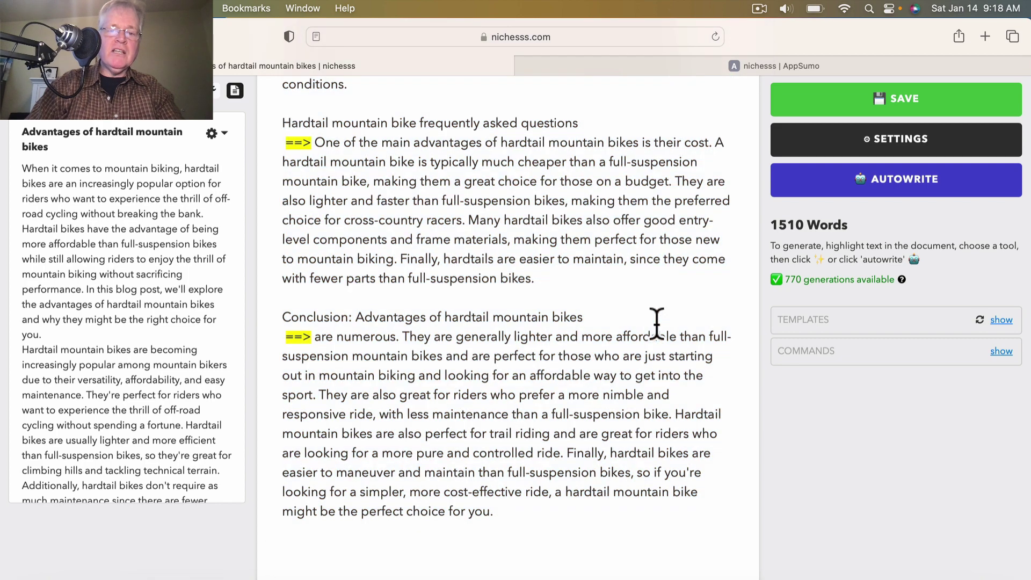
scroll(576, 338, "up", 8)
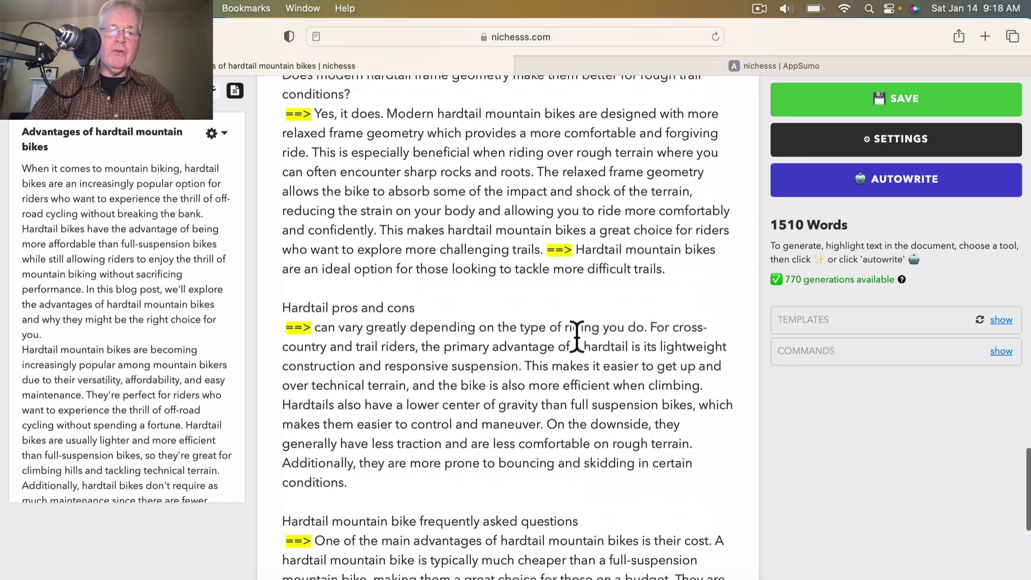
scroll(577, 338, "up", 8)
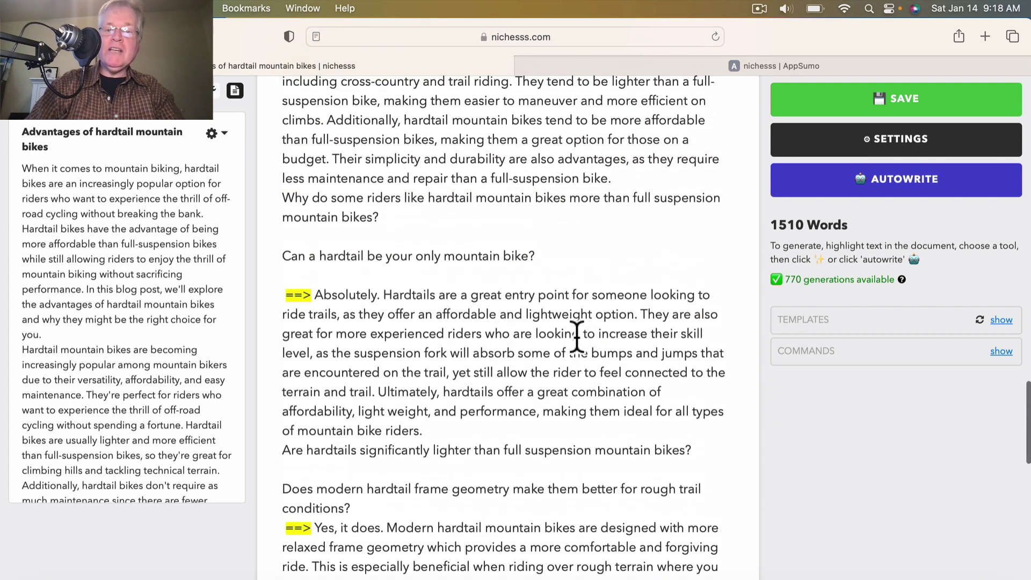
- Reread the article's generated answers on hardtails as an only bike, trail riding and steel frame material
scroll(576, 337, "up", 1)
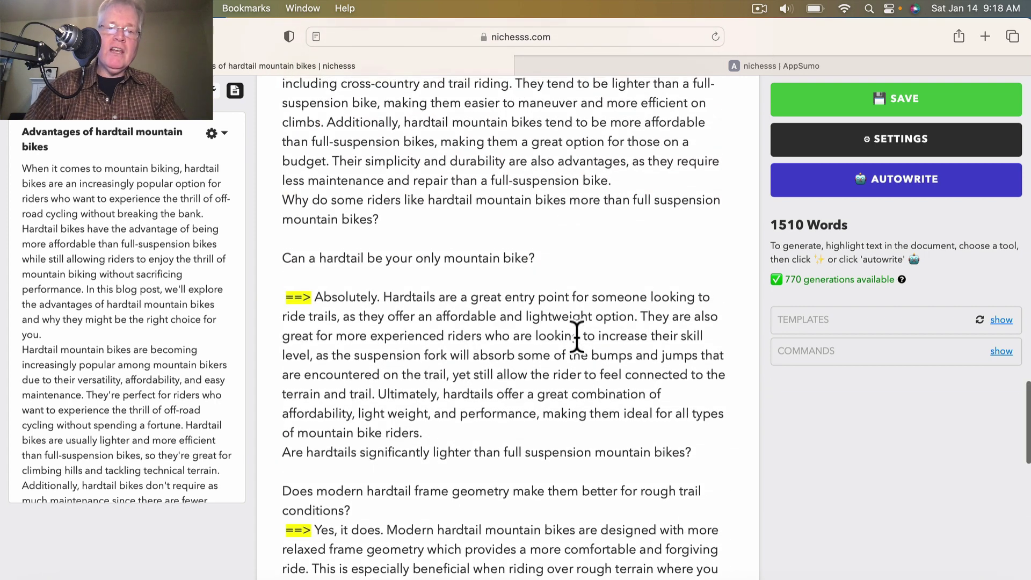
scroll(576, 337, "up", 3)
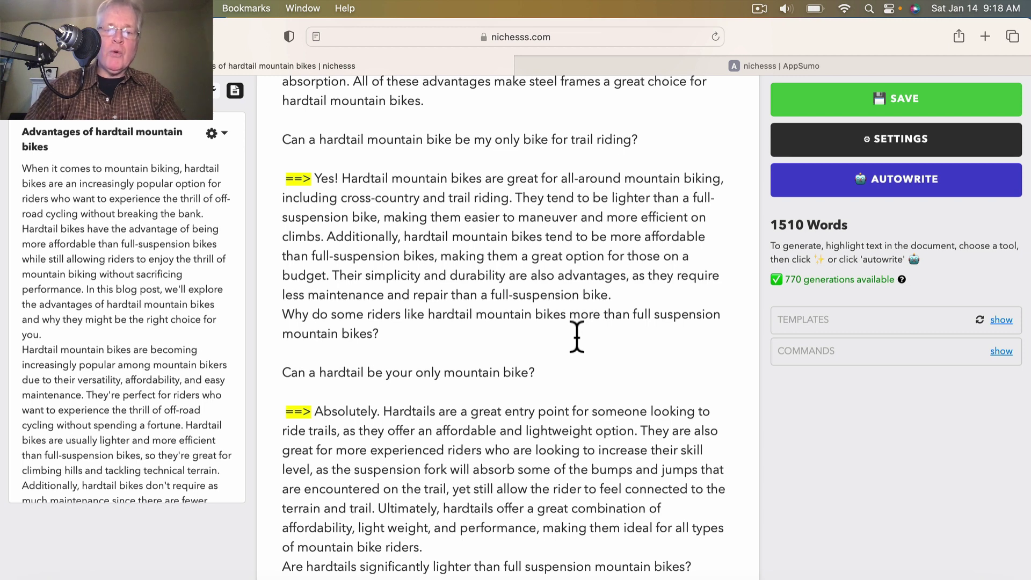
scroll(576, 338, "up", 5)
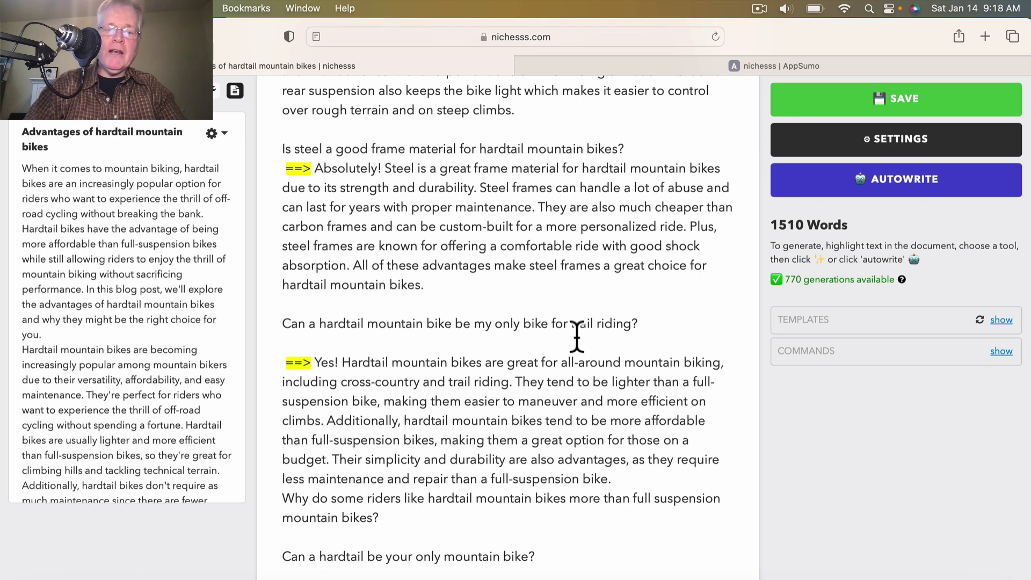
scroll(577, 338, "down", 3)
scroll(577, 338, "down", 1)
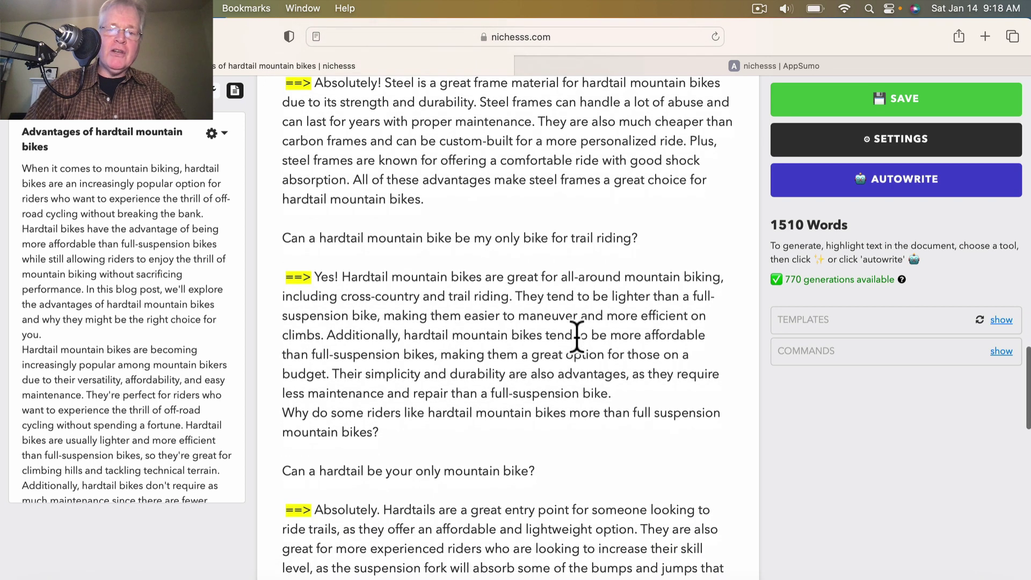
scroll(577, 338, "up", 2)
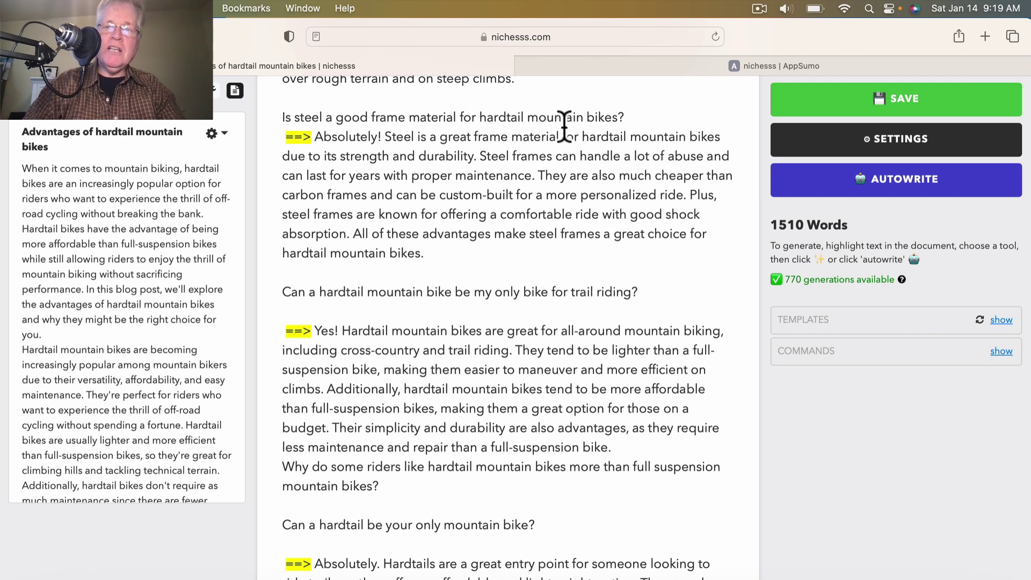
- Switch to the AppSumo page for nichesss and examine its lifetime deal price, guarantee, AI tools, image allowance and at-a-glance details
left_click(618, 70)
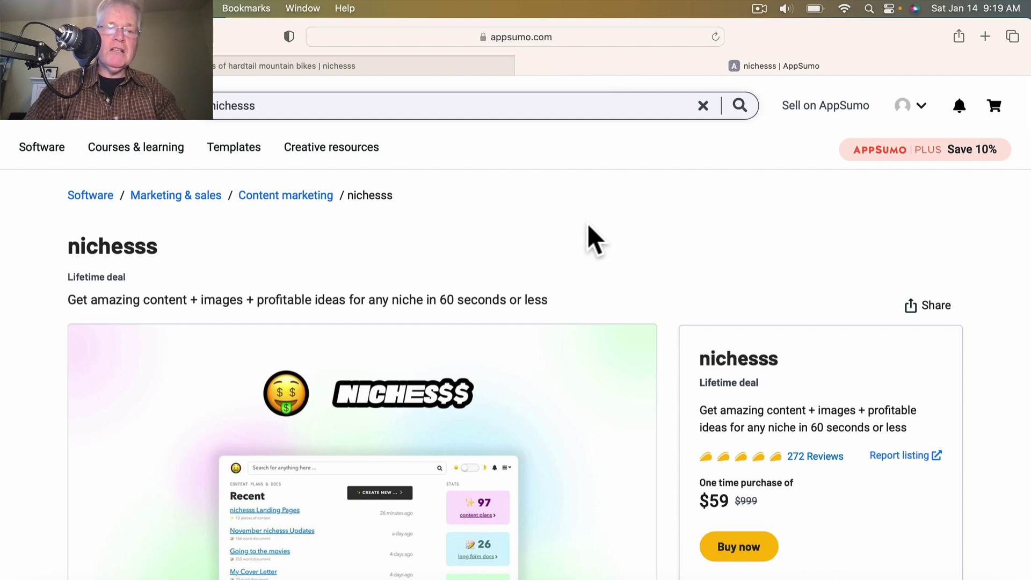
scroll(587, 223, "down", 2)
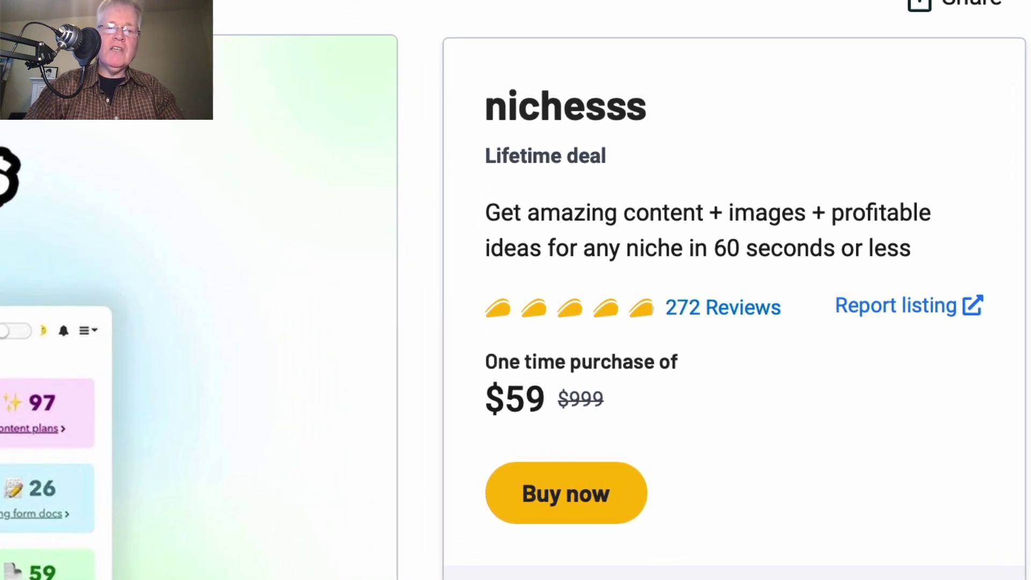
scroll(94, 131, "down", 1)
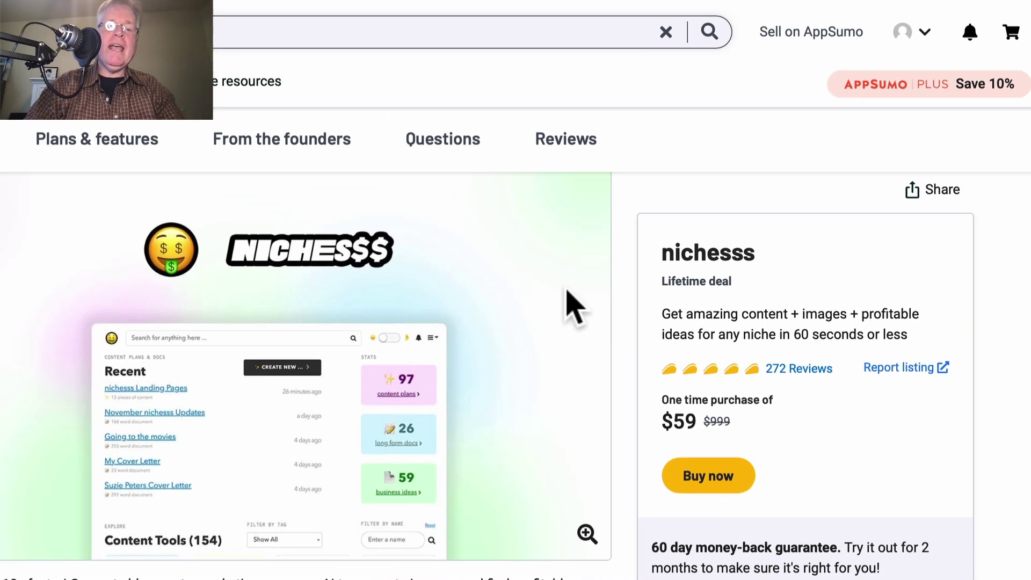
scroll(620, 324, "down", 5)
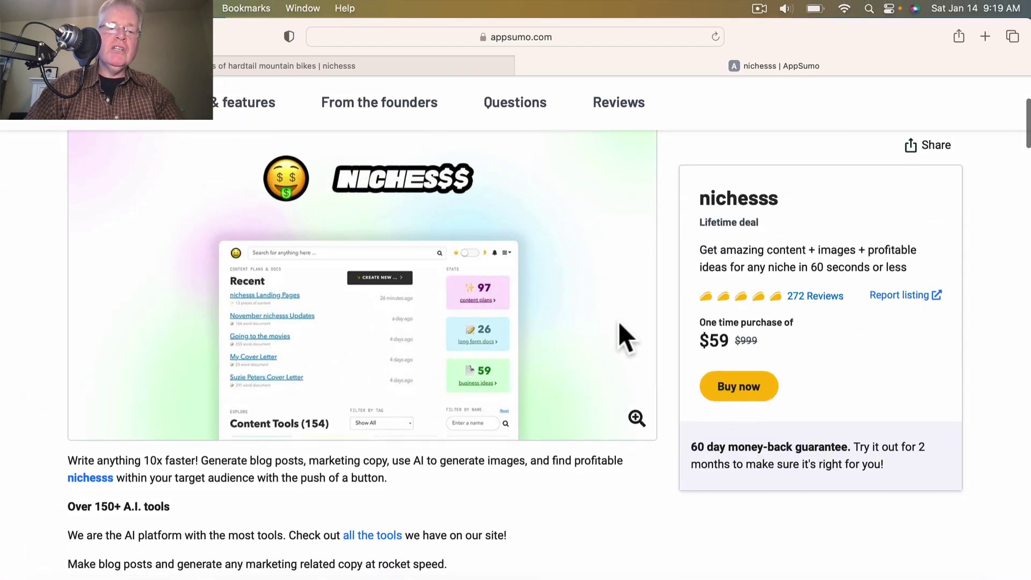
scroll(620, 324, "down", 4)
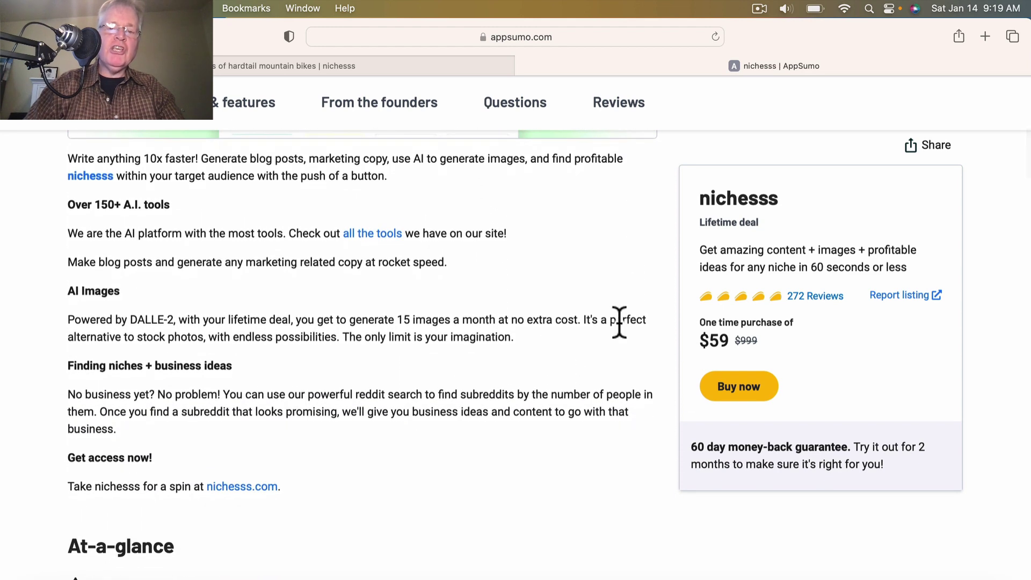
scroll(620, 324, "down", 3)
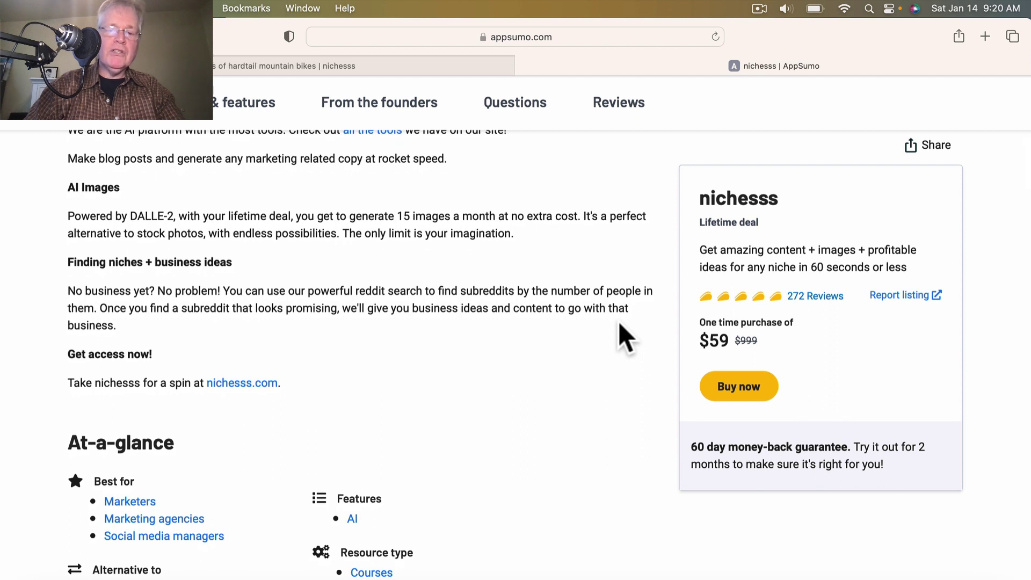
scroll(619, 324, "down", 2)
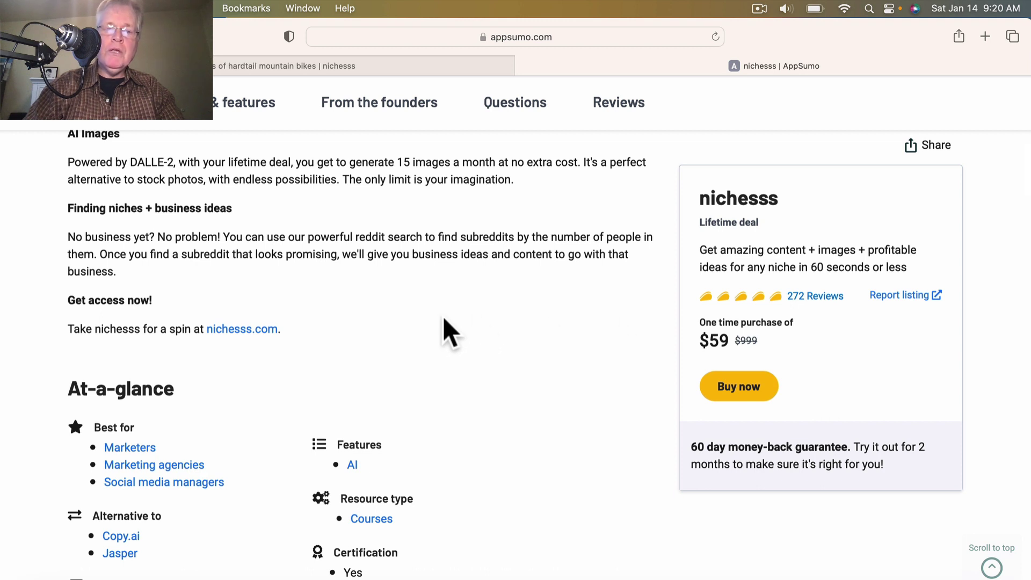
scroll(444, 318, "down", 1)
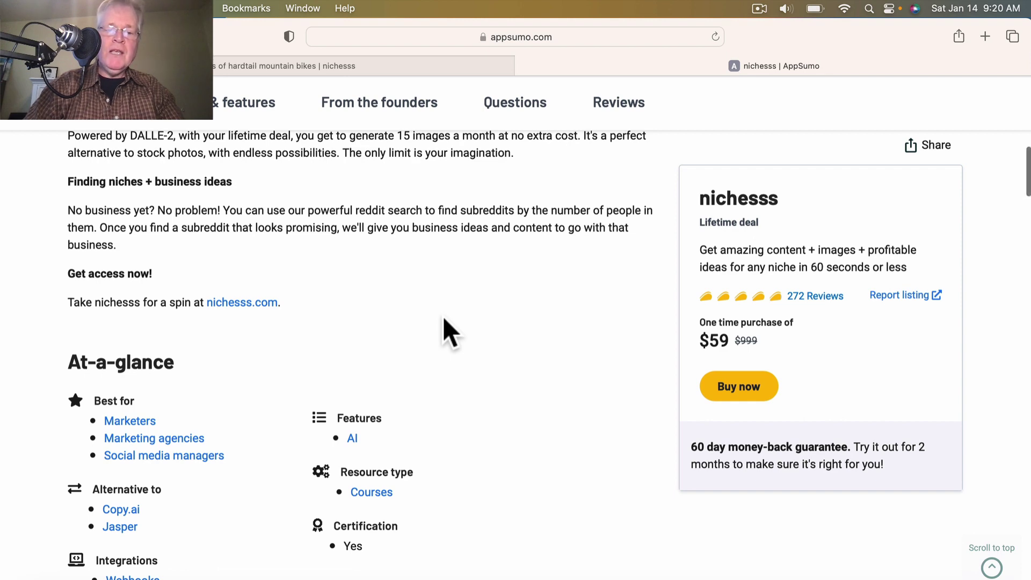
scroll(443, 318, "down", 1)
scroll(444, 318, "up", 5)
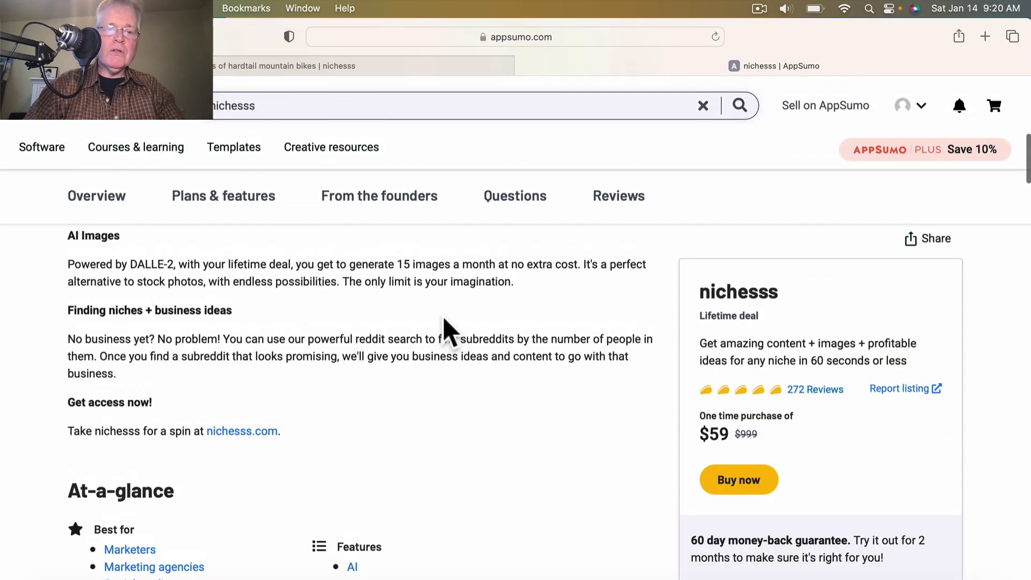
scroll(444, 322, "up", 3)
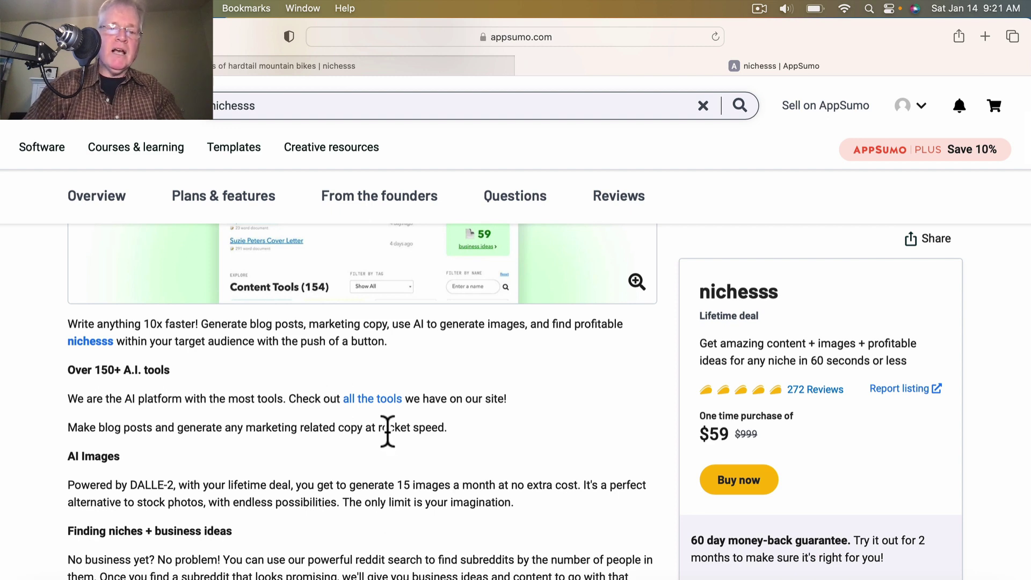
scroll(391, 430, "down", 2)
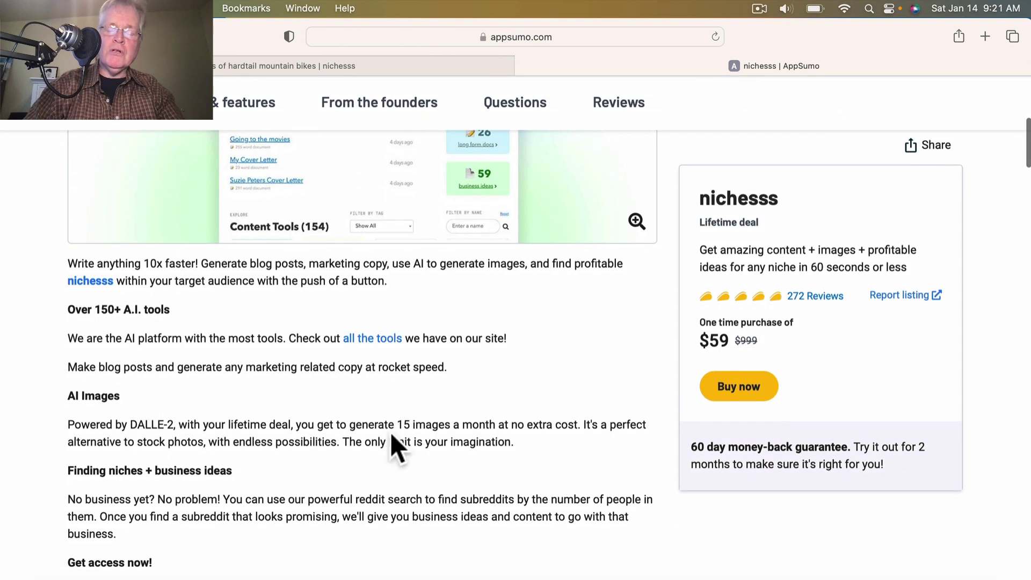